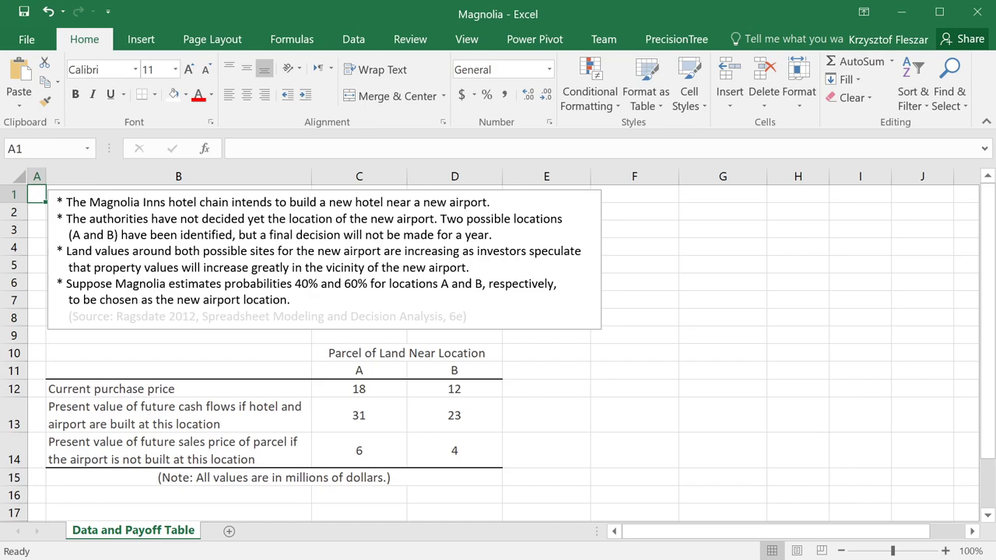
- Examine the A and B location headings and the current purchase price of each land parcel in row 12
left_click(358, 359)
left_click(360, 370)
left_click(454, 371)
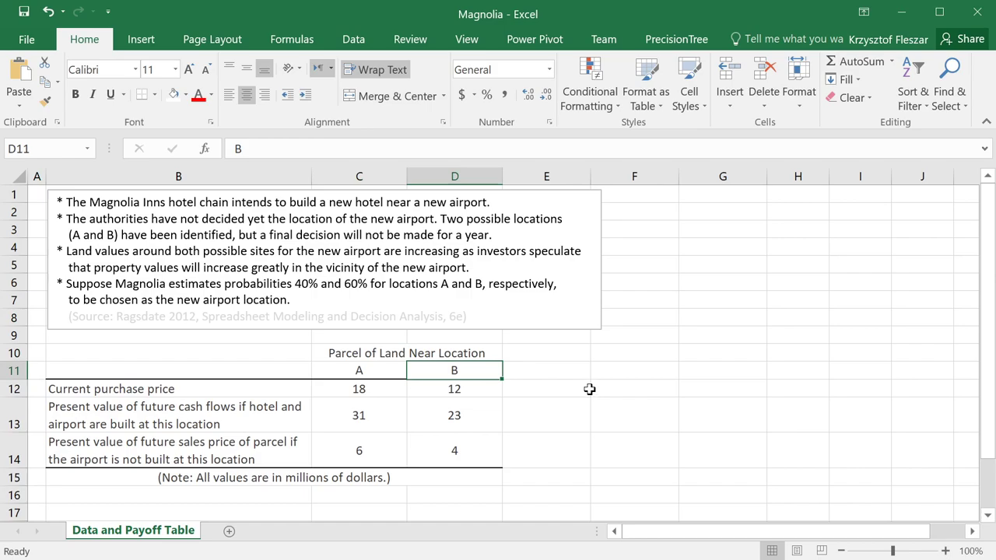
left_click(355, 373)
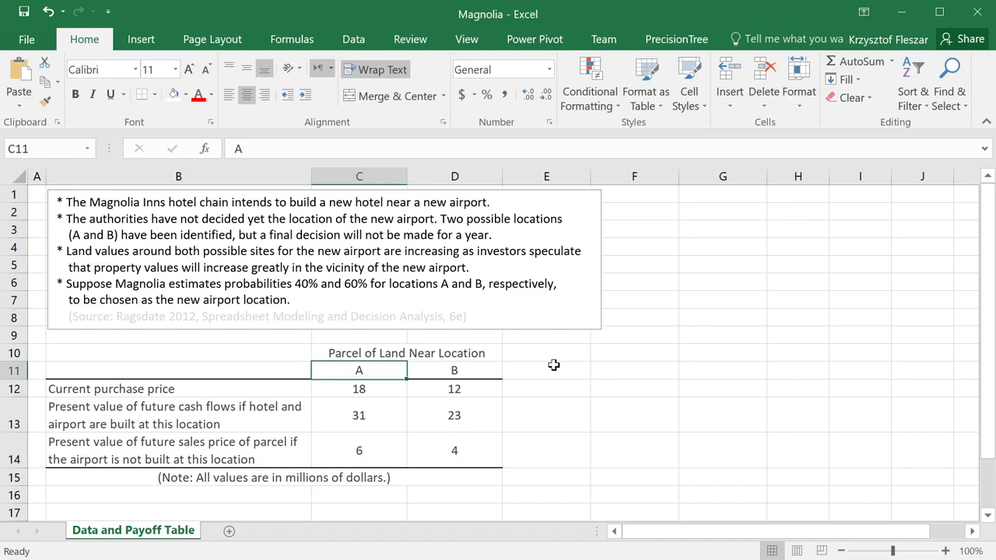
left_click(488, 370)
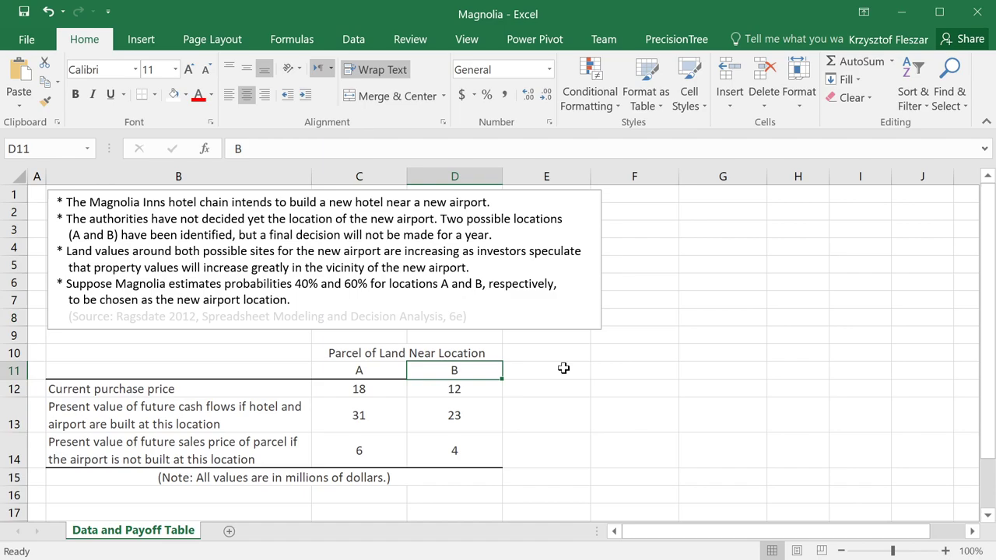
key("Down")
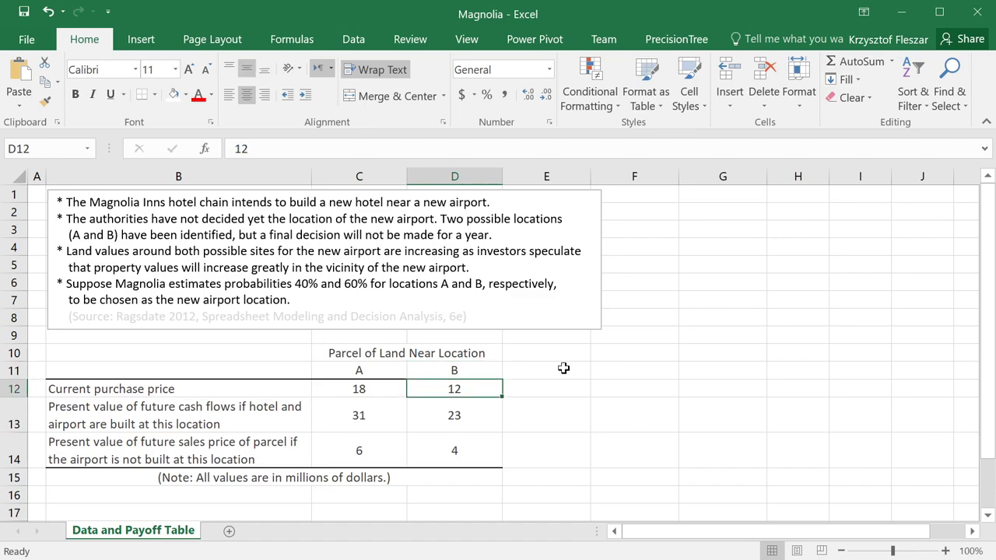
key("Left")
key("Left")
key("Right")
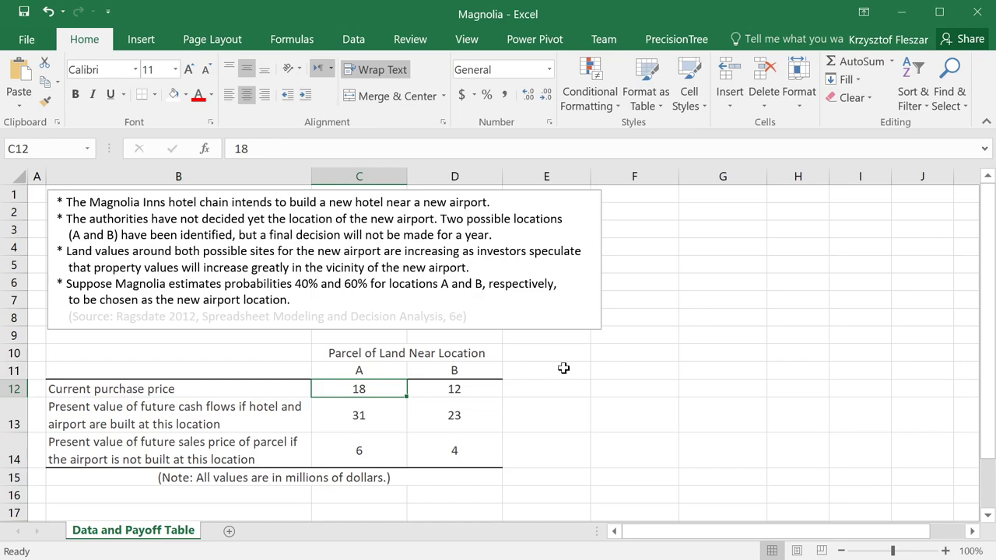
key("Right")
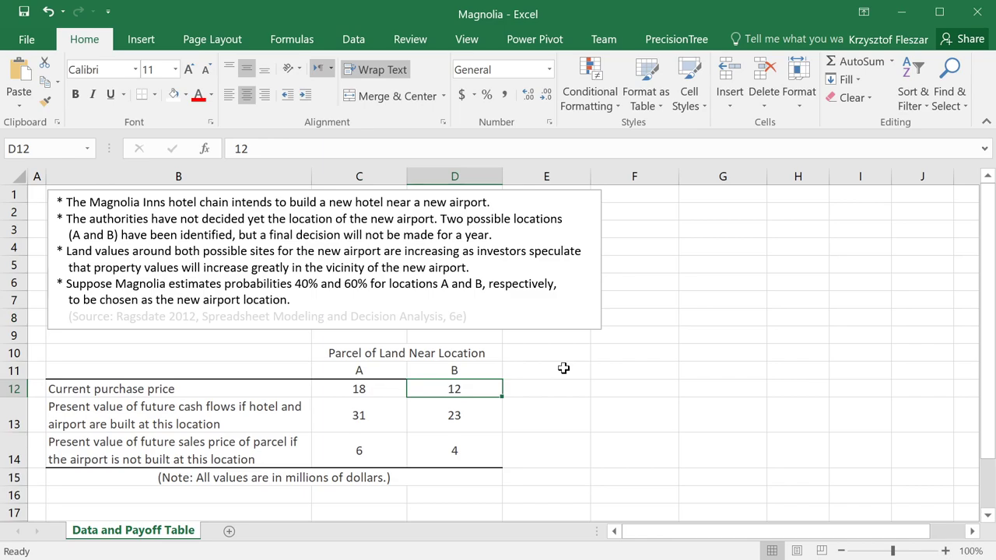
- Examine the present value of future cash flows in row 13 against parcel A's purchase price
key("Down")
key("Left")
key("Left")
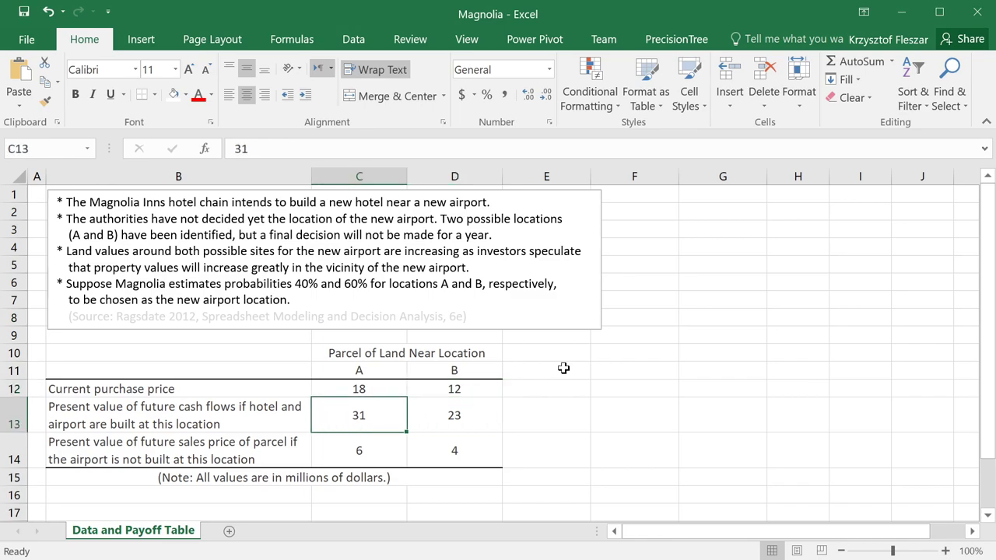
key("Right")
key("Left")
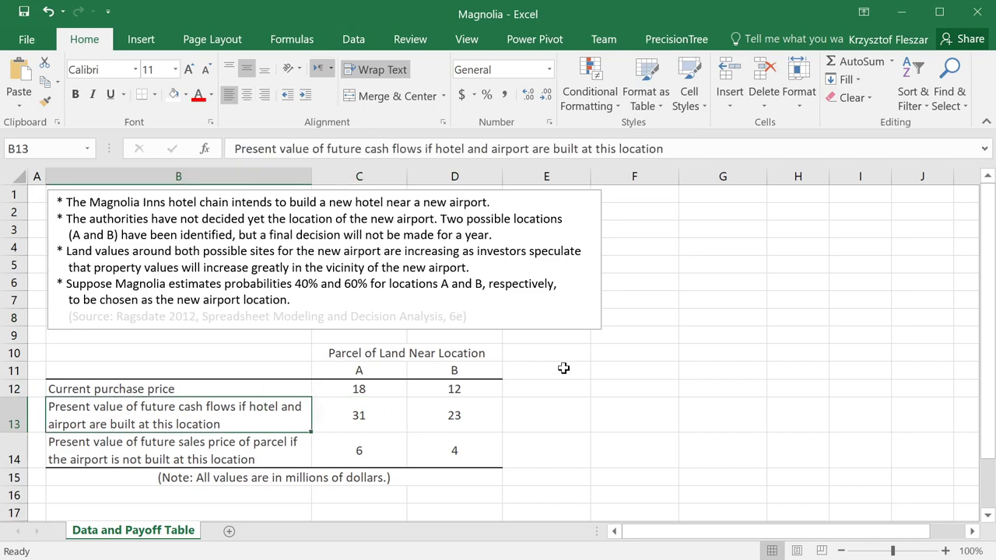
key("Right")
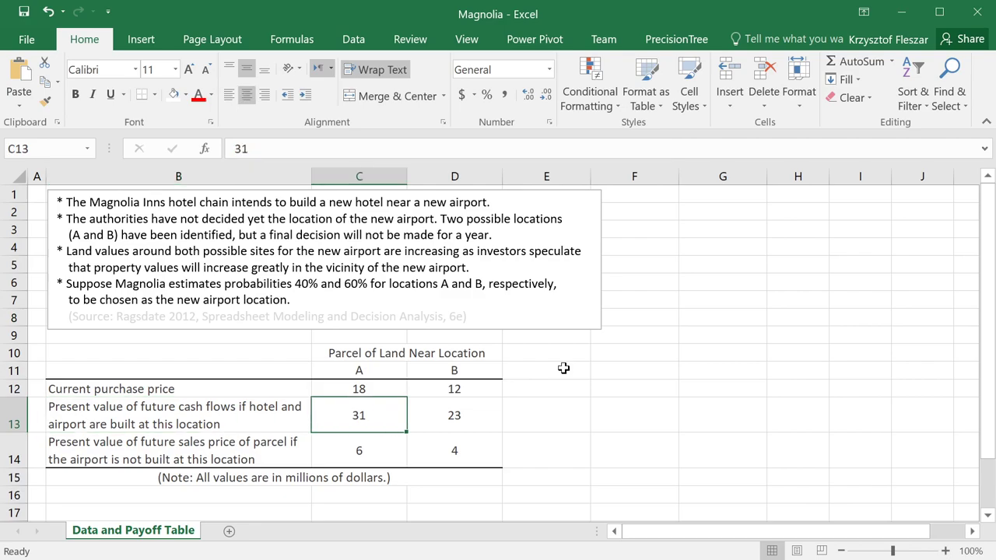
key("Up")
key("Up")
key("Down")
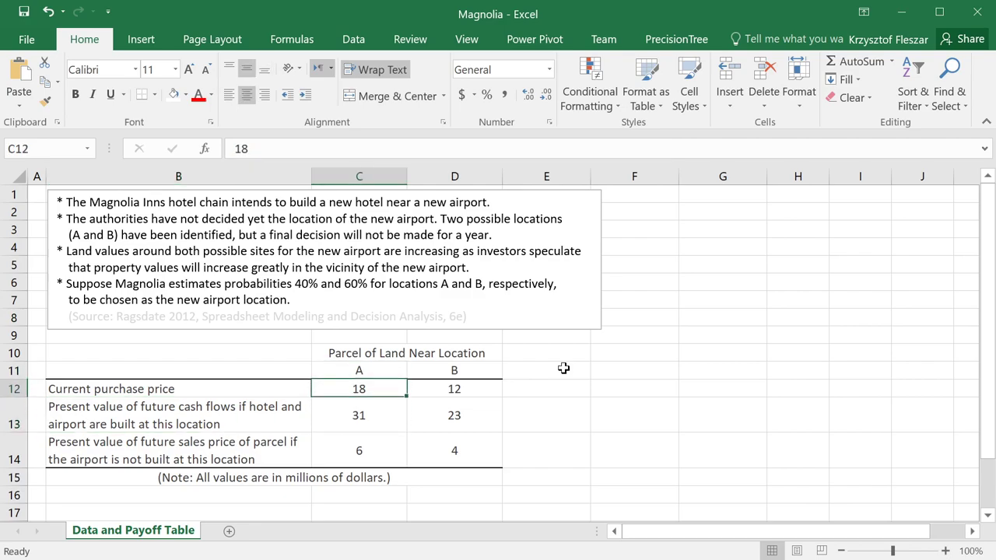
key("Down")
key("Left")
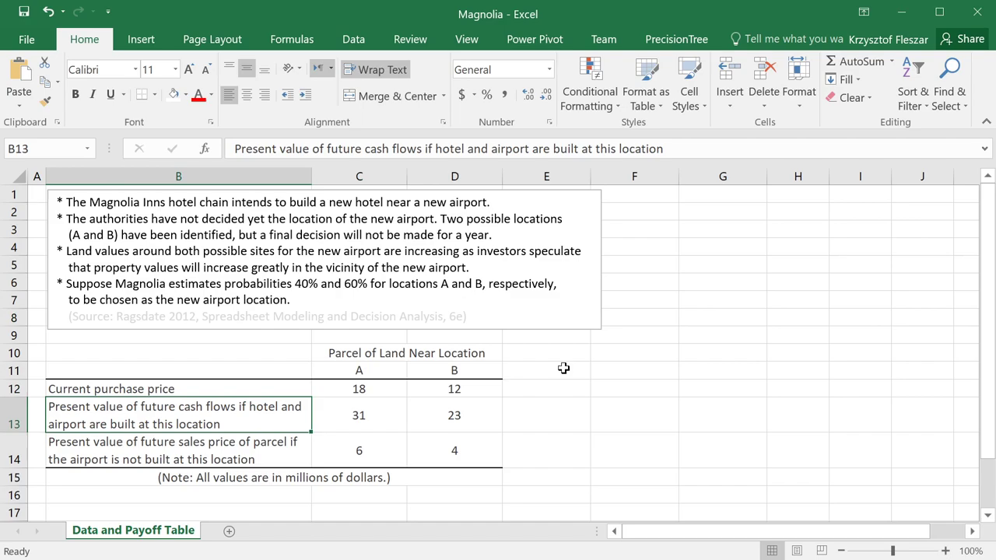
key("Right")
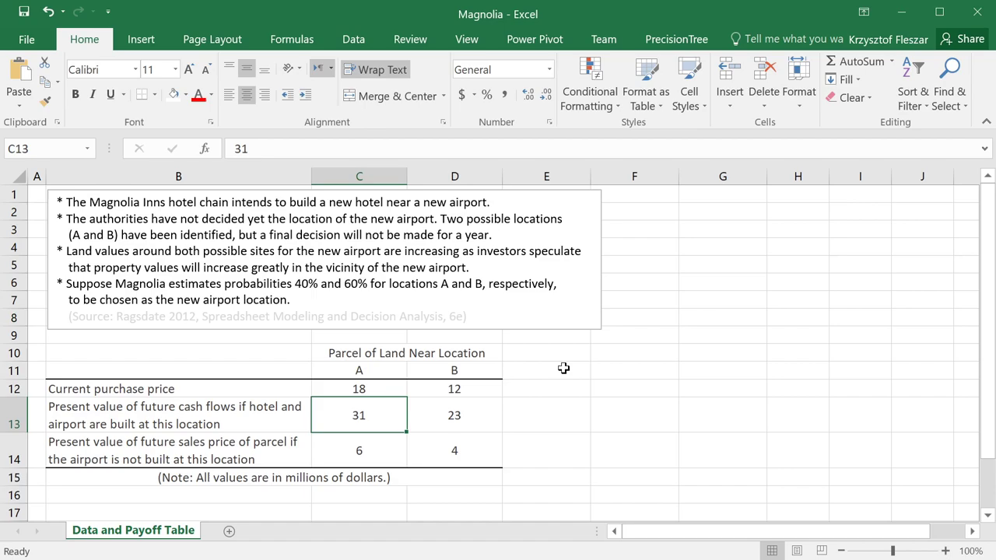
- Compare the purchase price, future cash flow and future sales price values for parcels A and B in rows 12 to 14
key("Up")
key("shift+Down")
key("Down")
key("Down")
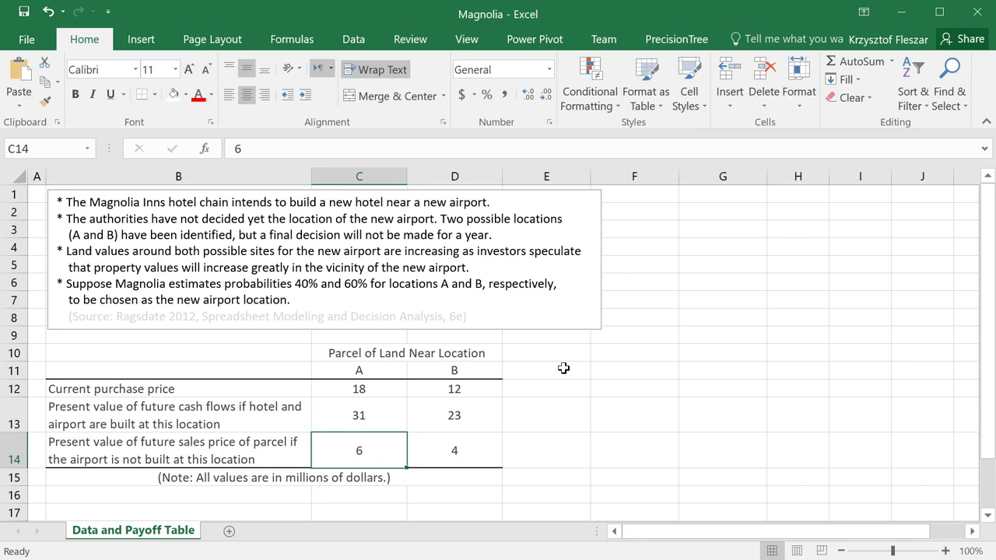
key("Up")
key("Up")
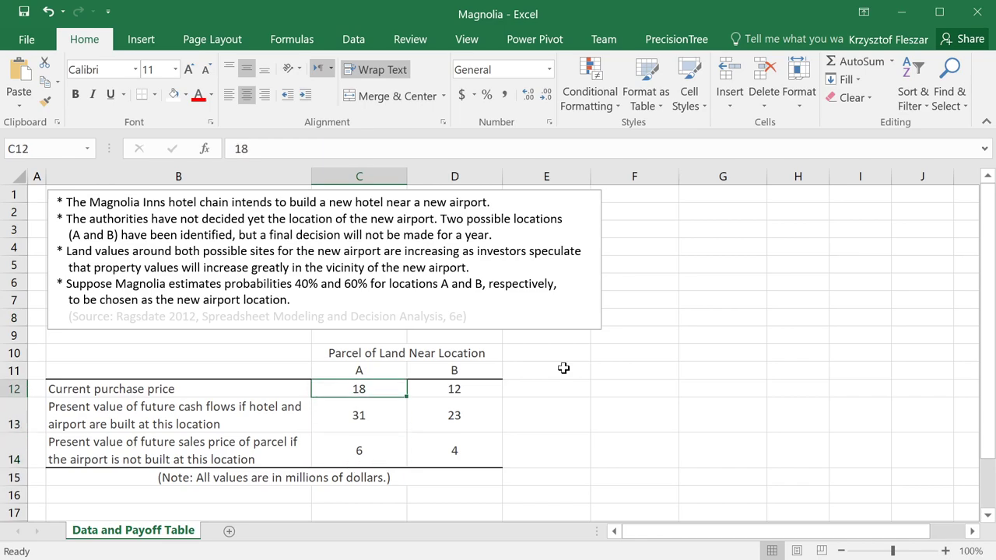
key("Down")
key("Down")
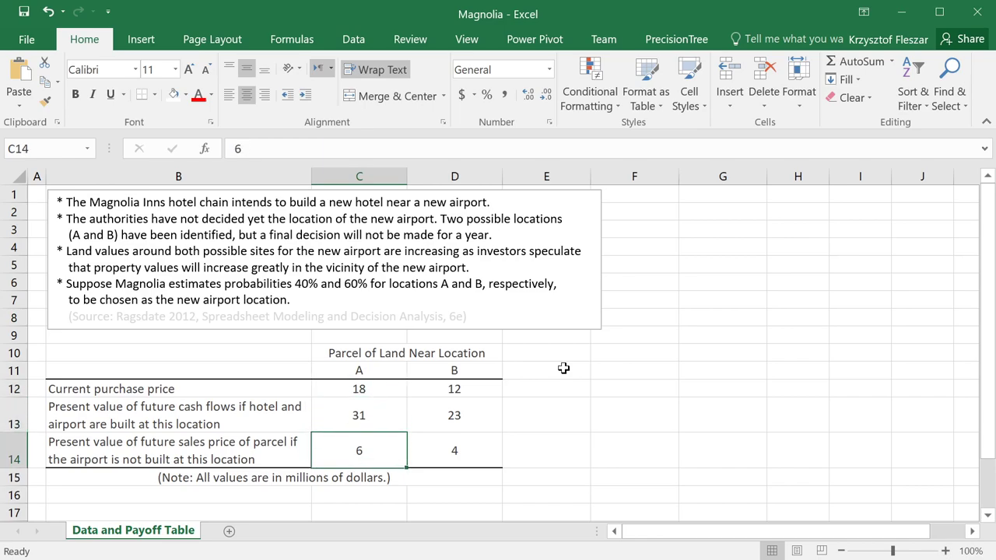
key("shift+Left")
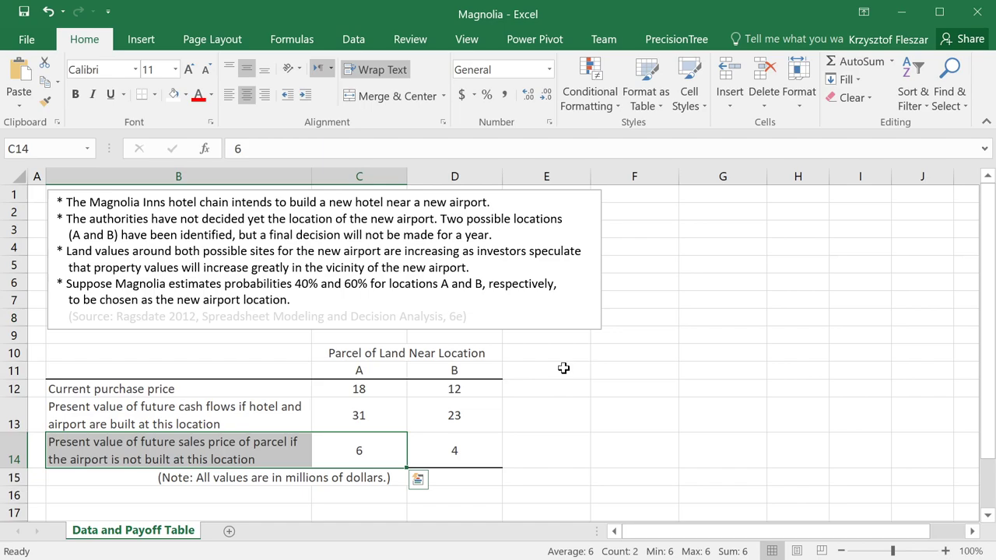
key("Right")
key("Left")
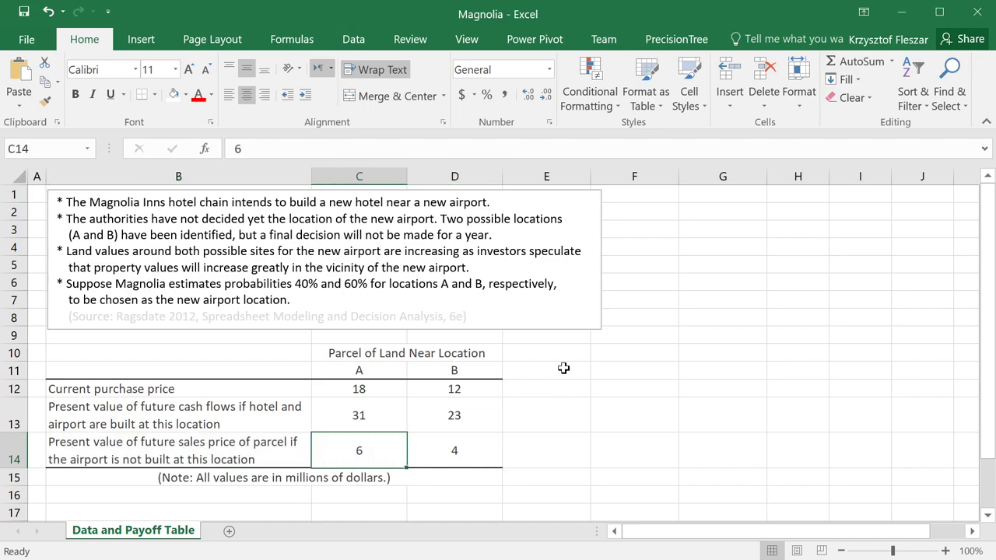
key("Up")
key("Up")
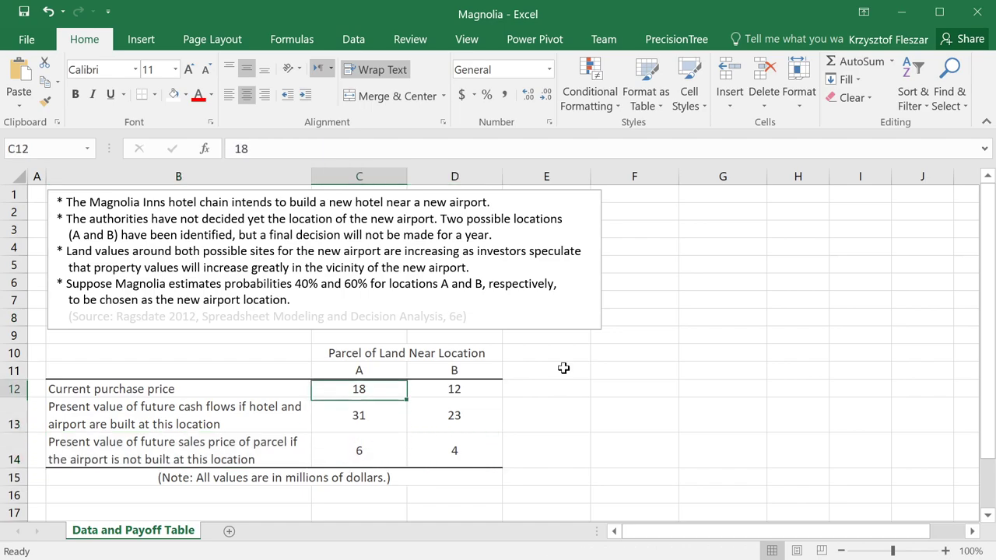
key("Down")
key("Down")
key("Right")
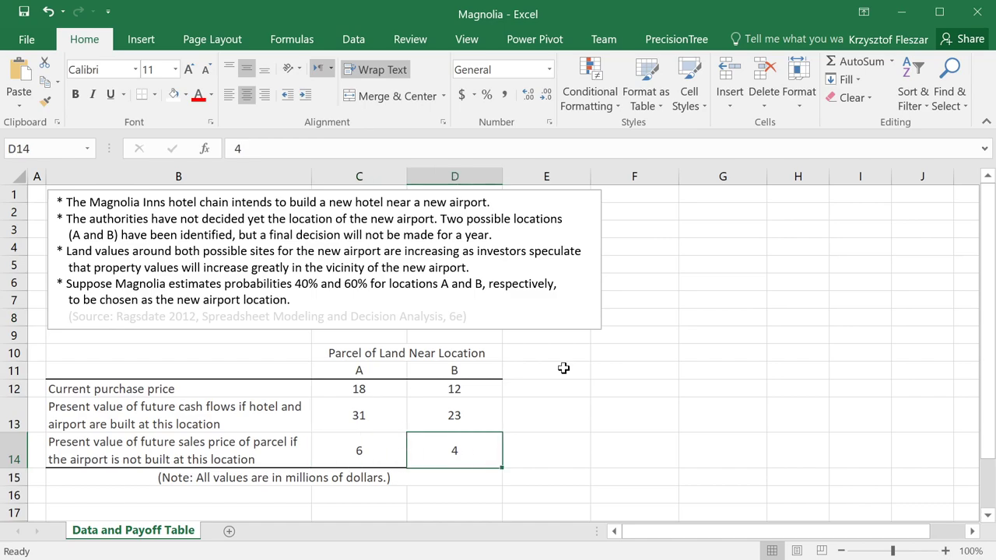
key("Up")
key("shift+Down")
key("Up")
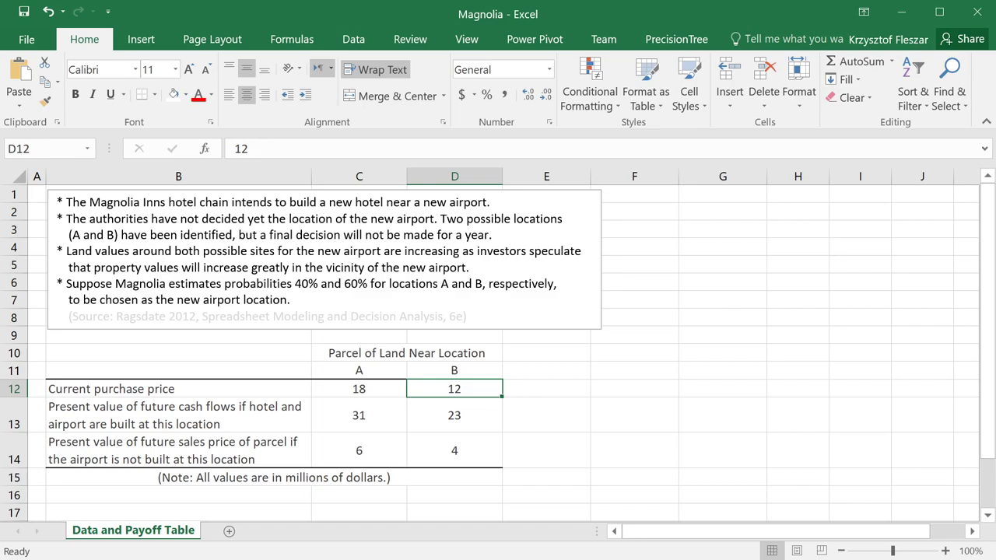
- Enter the heading "Land Purchase at Location" in cell B19, below the parcel data table
key("Left")
key("Left")
key("Down")
key("Down")
key("Down")
key("Down")
key("Down")
key("Down")
key("Down")
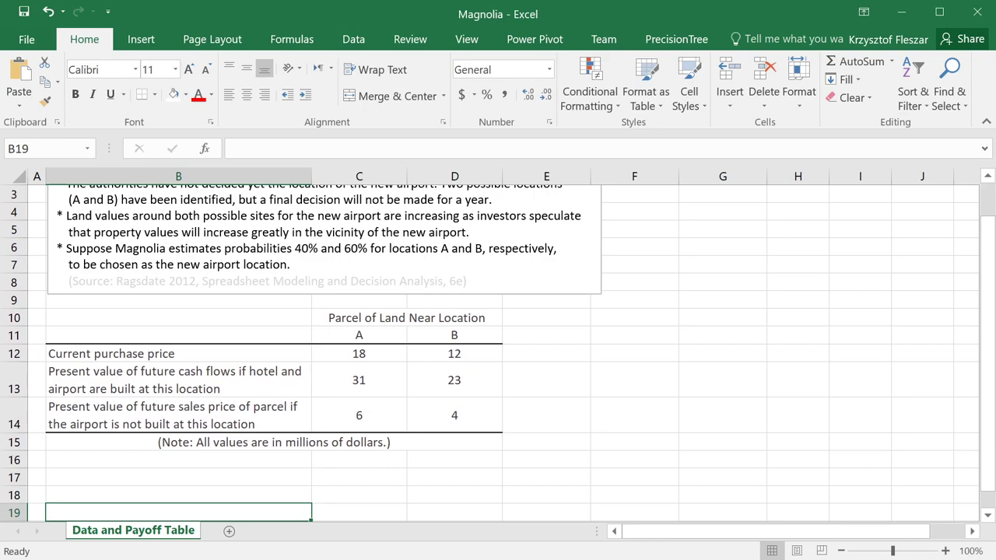
key("Down")
key("Down")
key("Down")
key("Down")
key("Down")
key("Down")
key("Up")
key("Up")
key("Up")
key("Up")
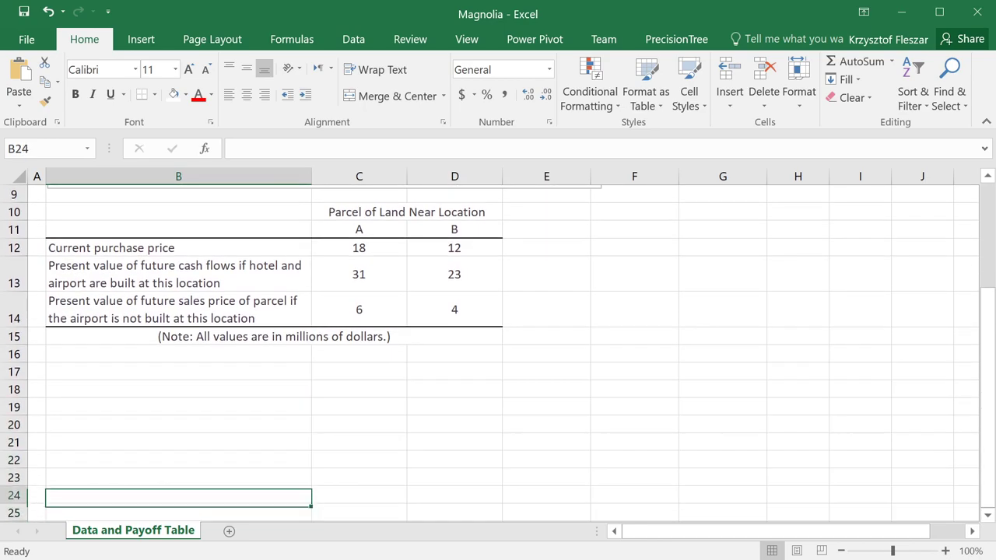
key("Up")
key("Up")
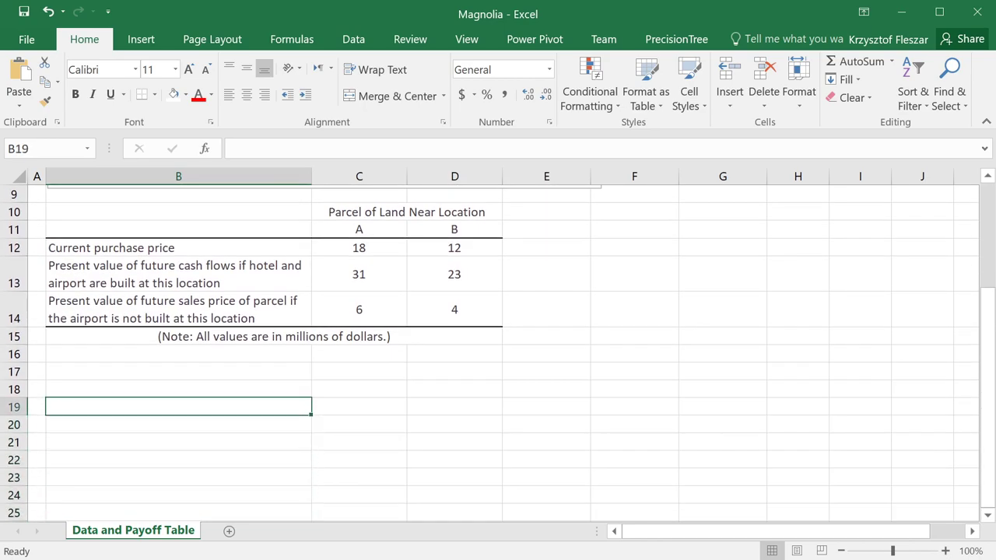
type("Land P")
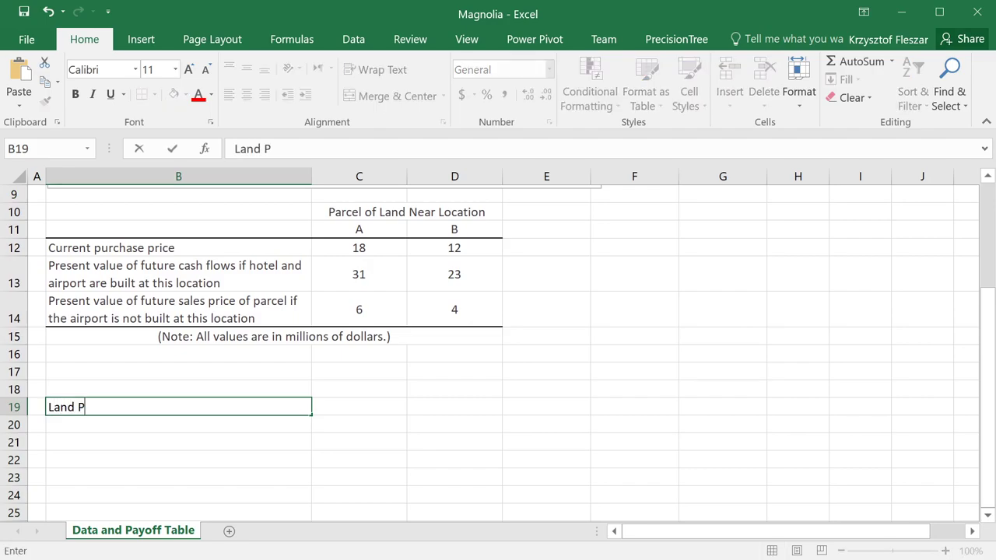
type("urchase")
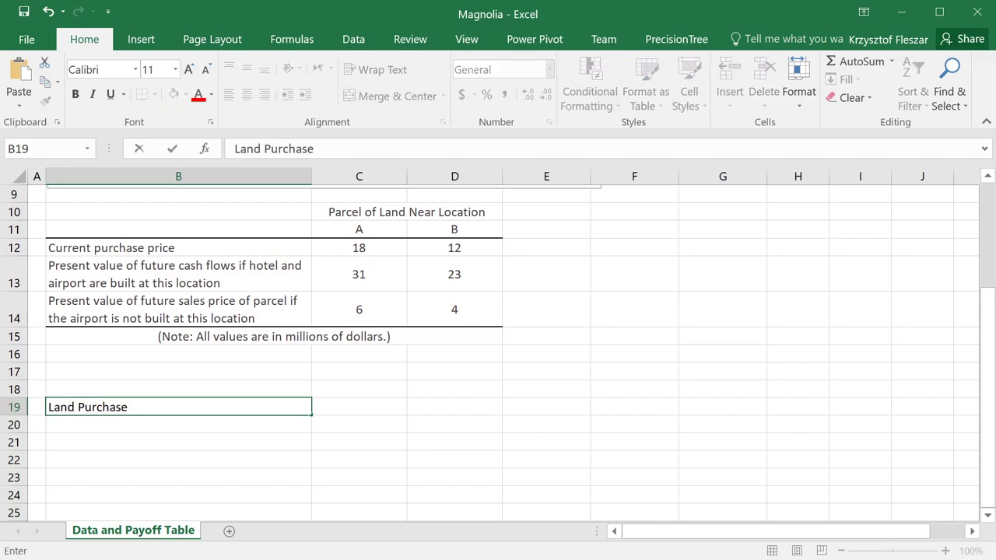
type(" at Location")
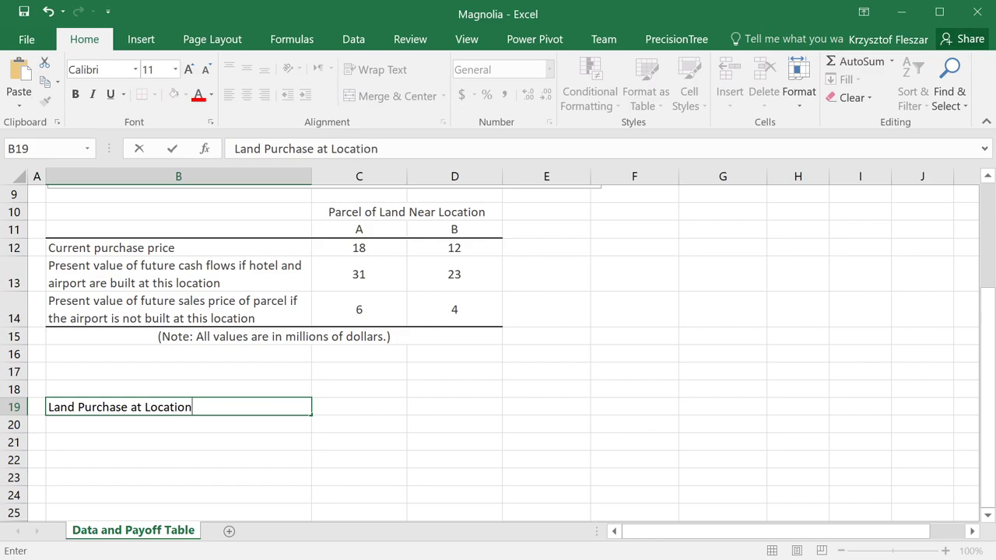
key("Return")
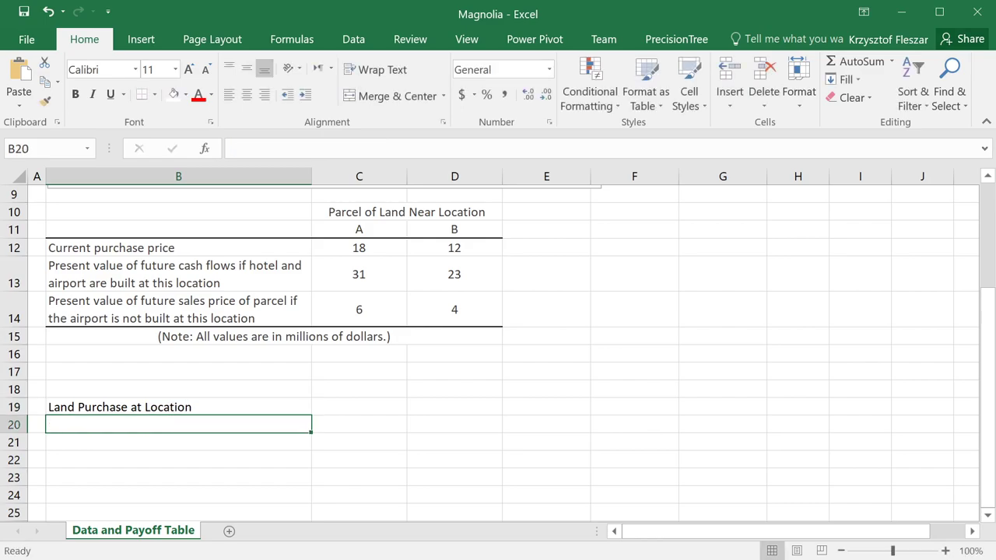
- List the single-parcel alternatives A and B under the heading in cells B20 and B21
type("A")
key("Return")
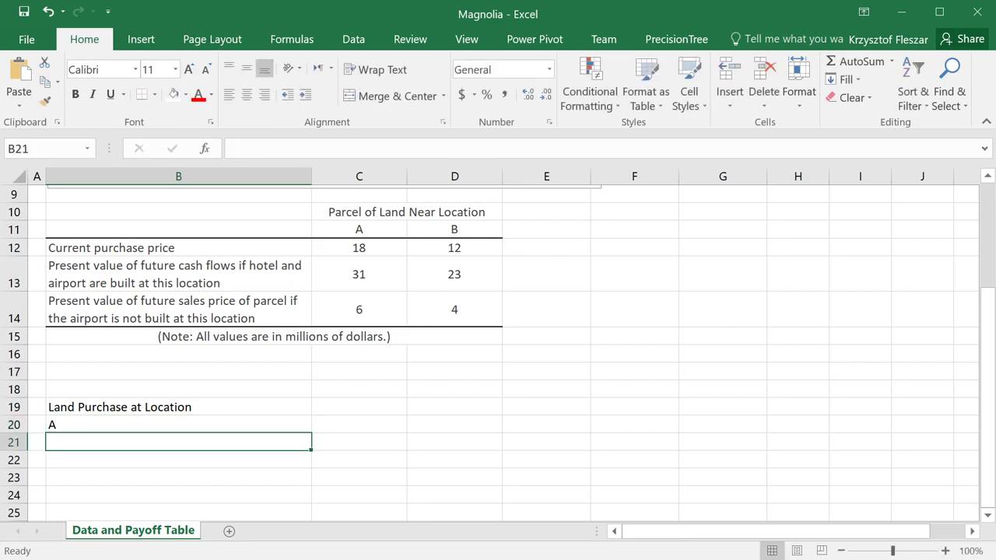
type("B")
key("Return")
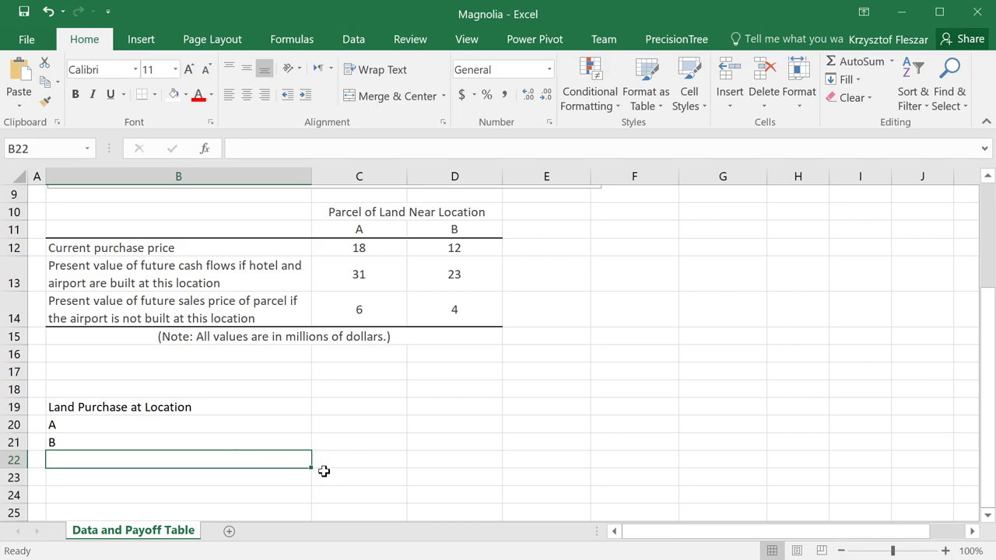
- Enter "None" as the third purchase alternative in cell B22
type("Nei")
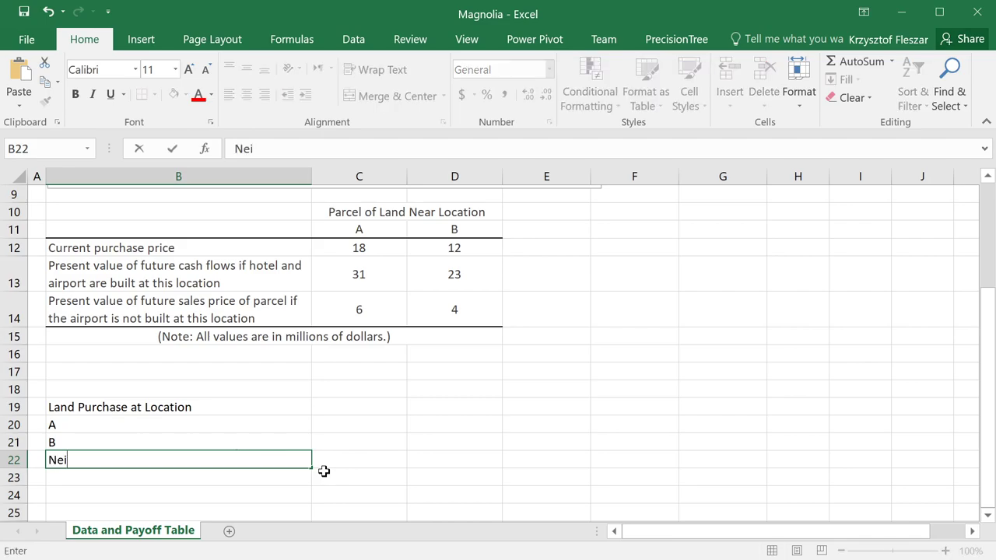
type("th")
key("BackSpace")
key("BackSpace")
key("BackSpace")
key("BackSpace")
type("one")
key("Return")
- Change the alternative in B22 to "A&B" and enter "None" in B23
key("Up")
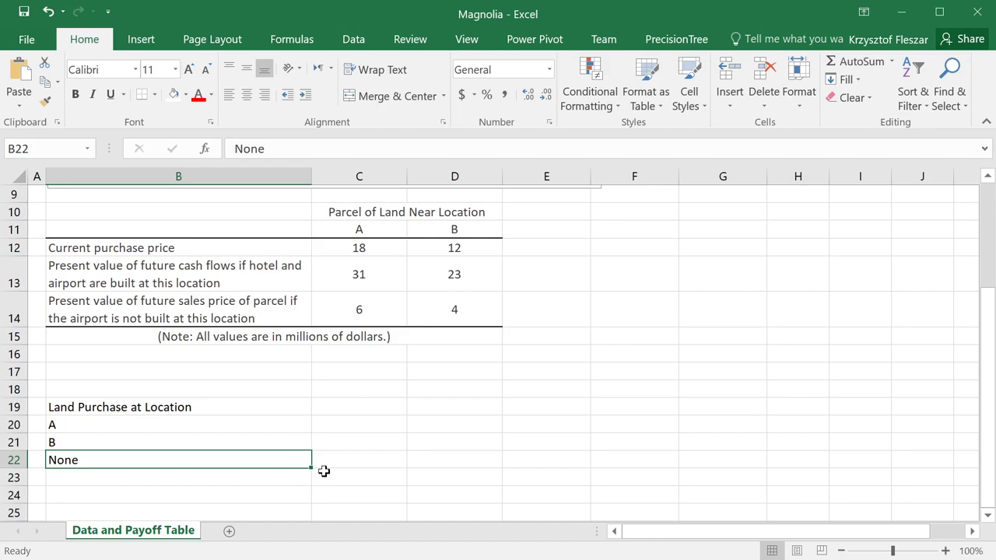
type("A&B")
key("Return")
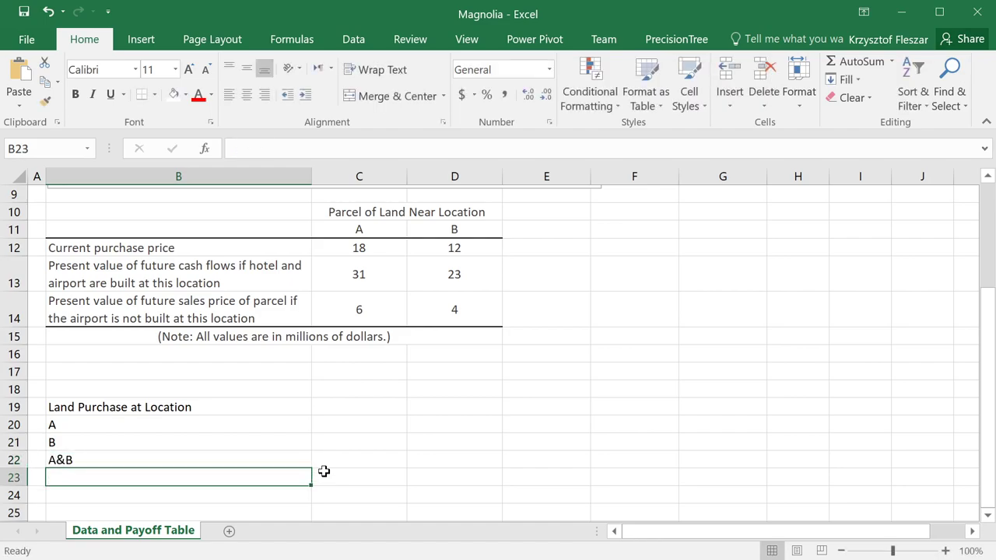
type("None")
key("Return")
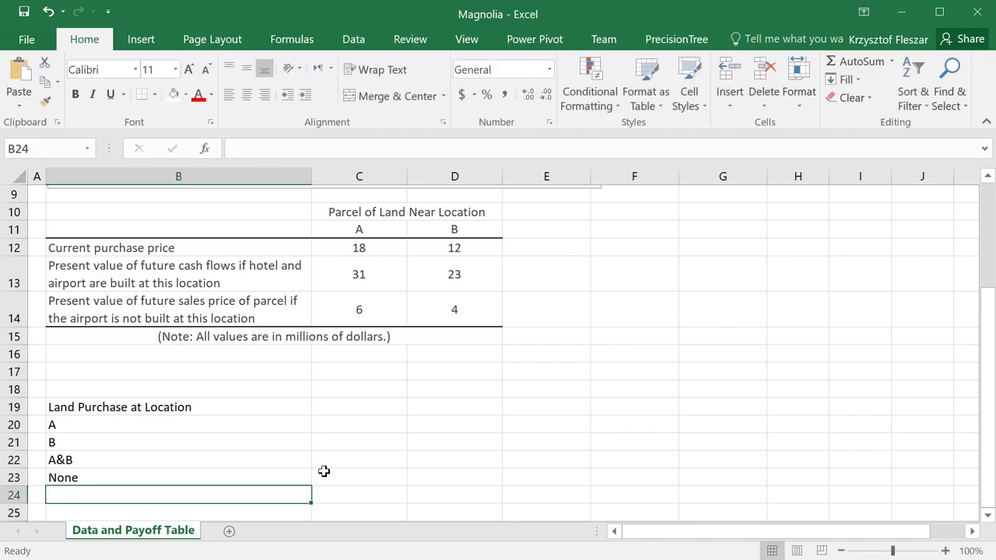
- Review purchase alternative A in B20 alongside both parcels' current purchase prices in C12:D12
left_click(203, 429)
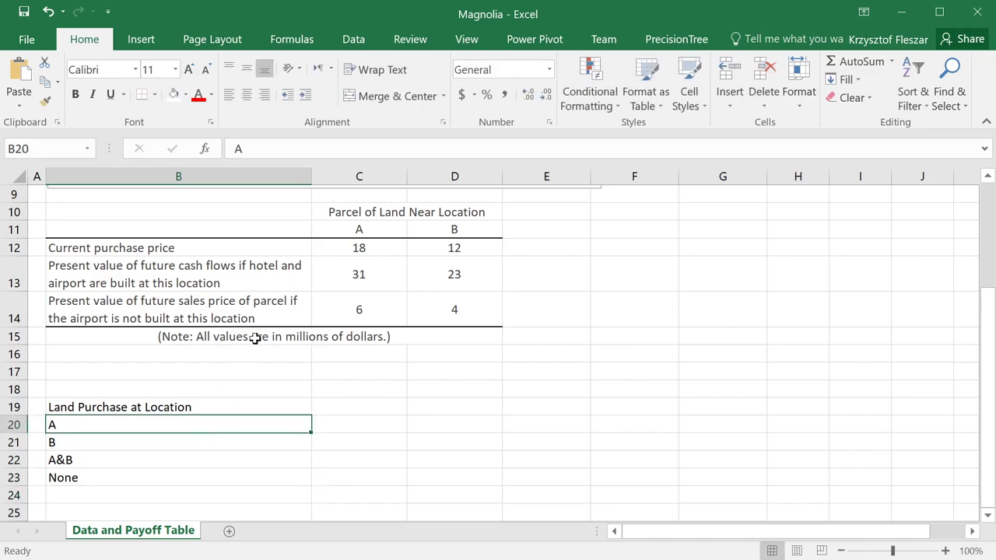
left_click(357, 249)
left_click_drag(417, 248, 454, 247)
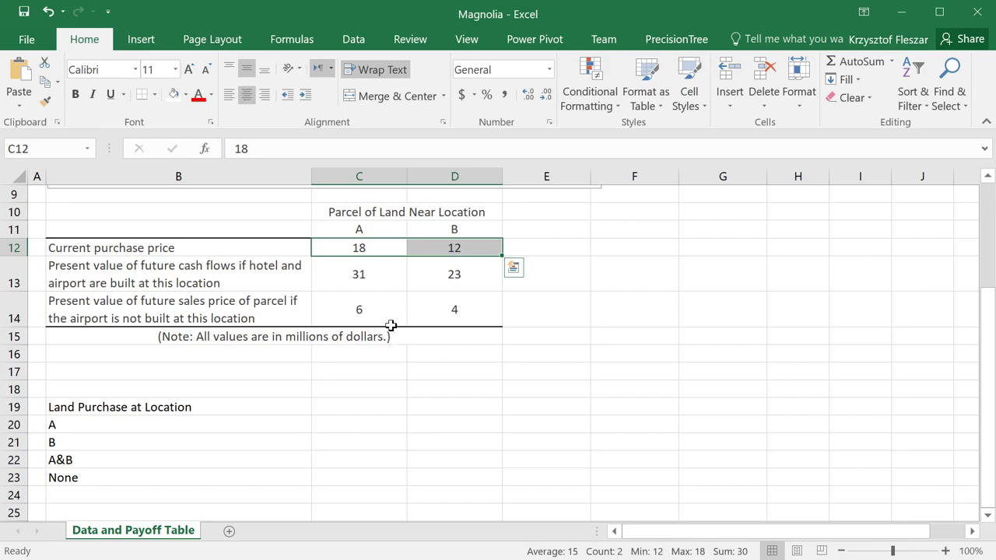
- Review both parcels' present values of future cash flows and future sales prices in C13:D14
left_click(359, 274)
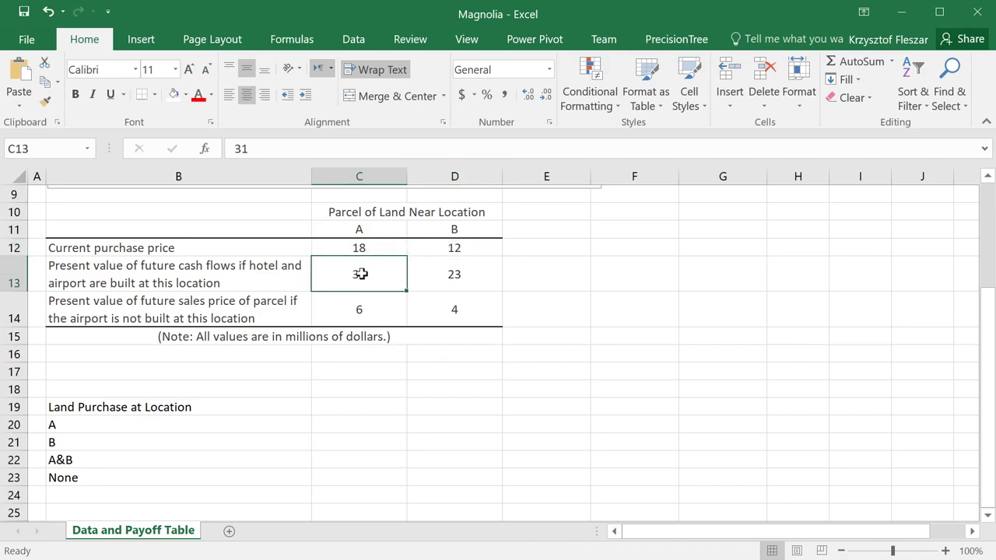
left_click(454, 309)
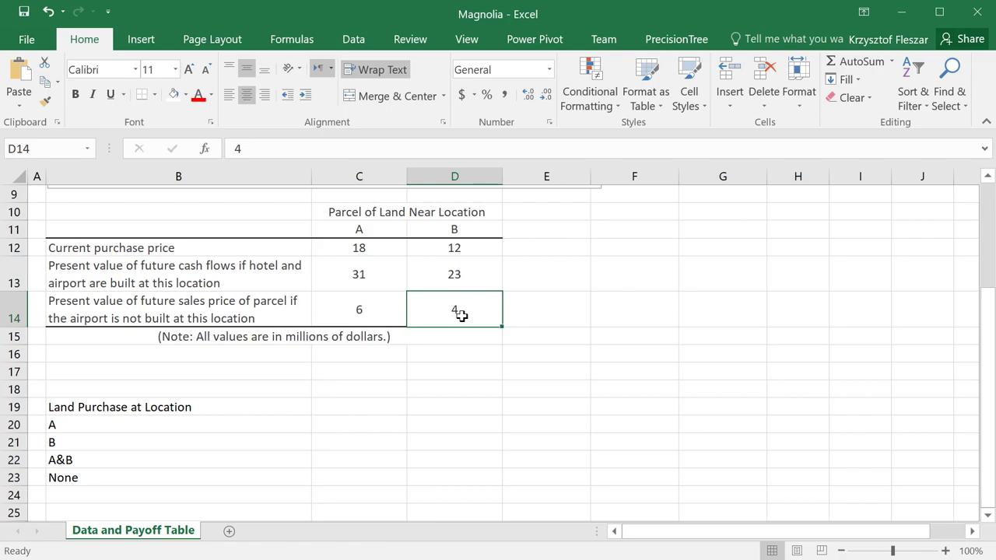
left_click(458, 271)
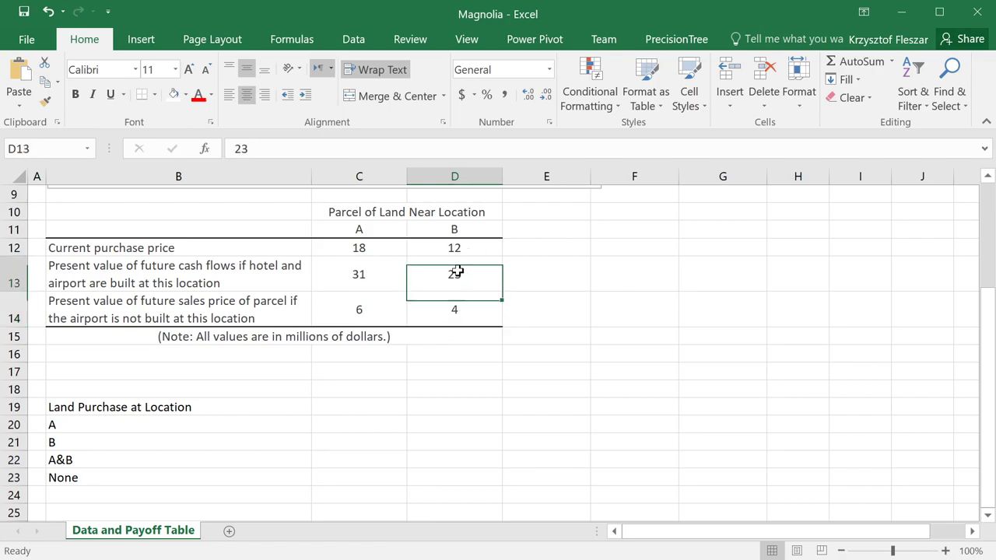
left_click(357, 316)
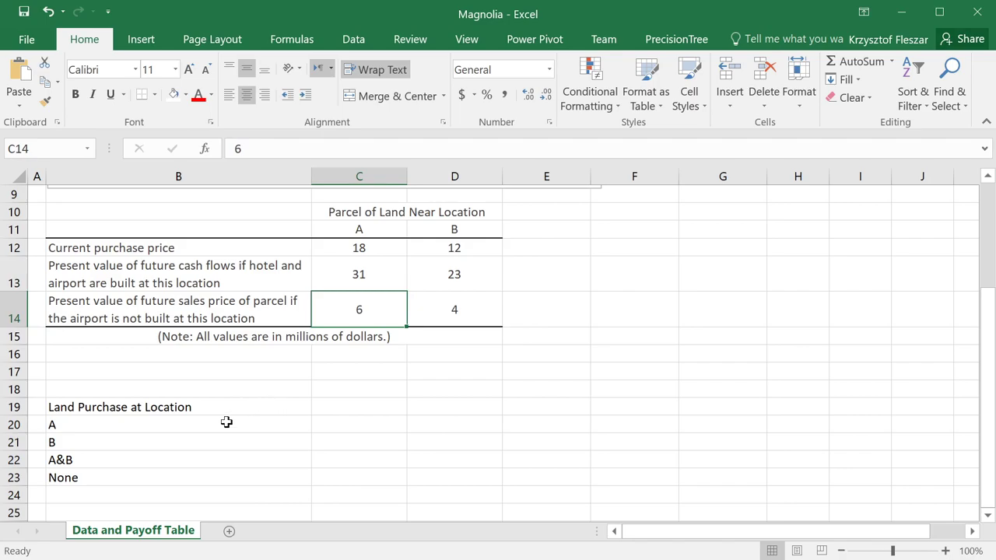
- Center the land purchase heading and its four alternatives in B19:B23
left_click_drag(104, 407, 112, 477)
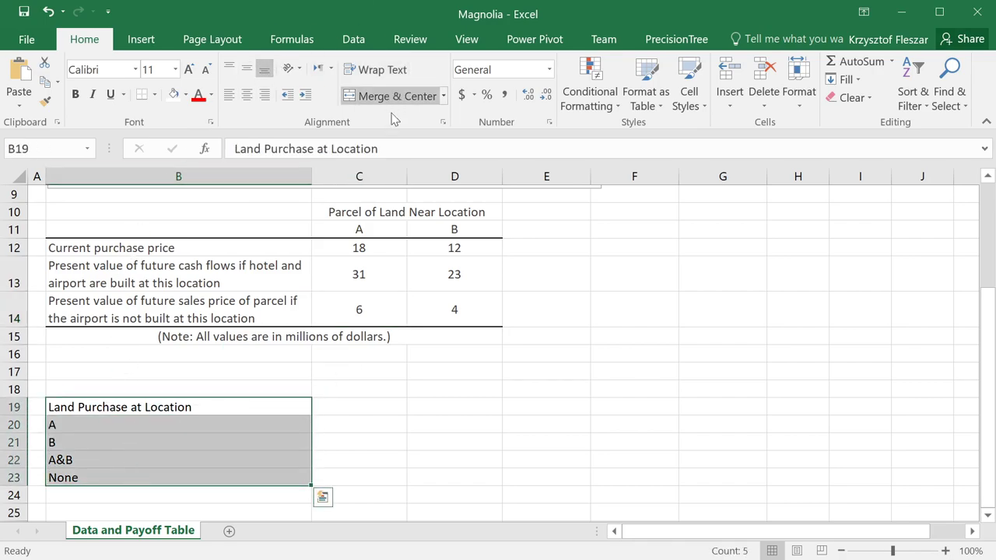
left_click(246, 94)
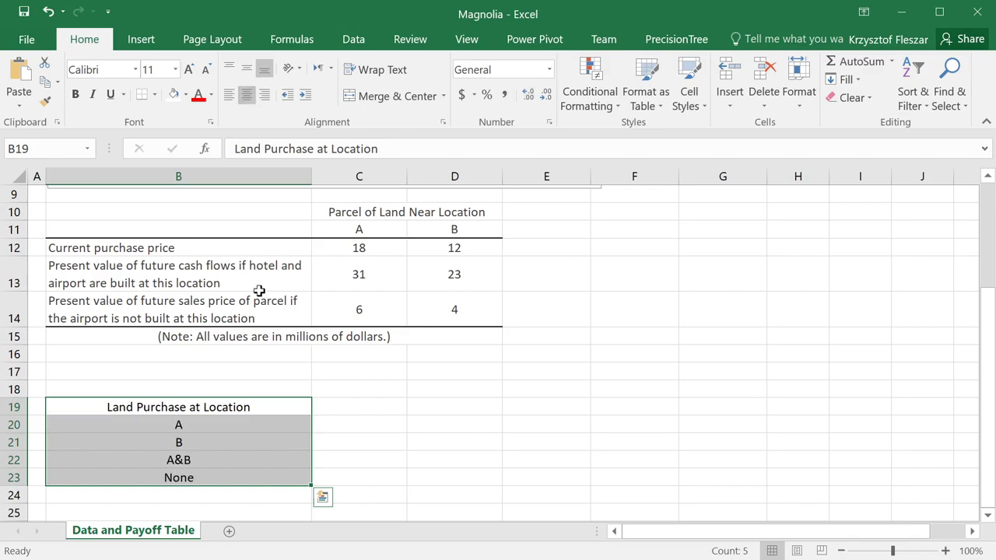
left_click(342, 407)
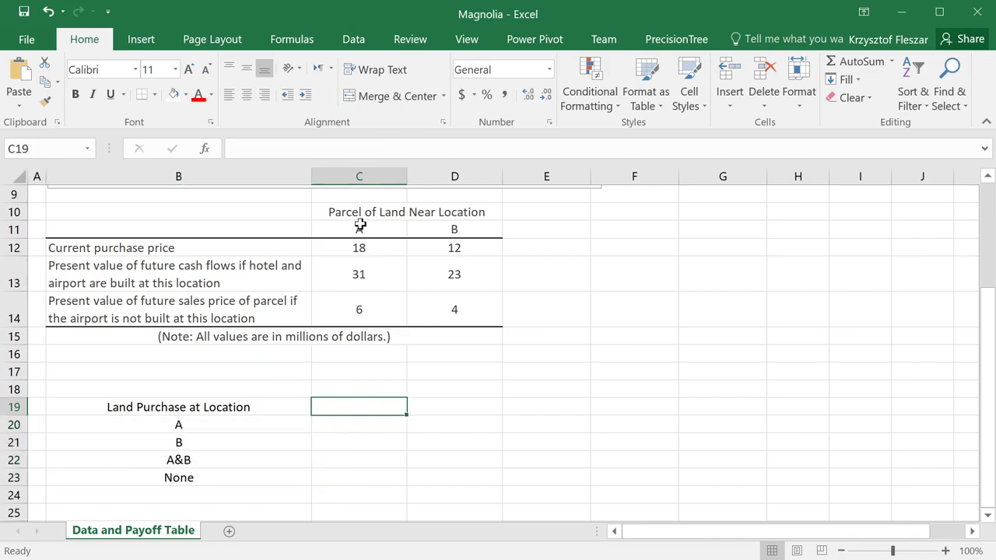
- Enter the heading "Airport is Built at Location" in cell C18, above and beside the purchase alternatives
left_click(344, 436)
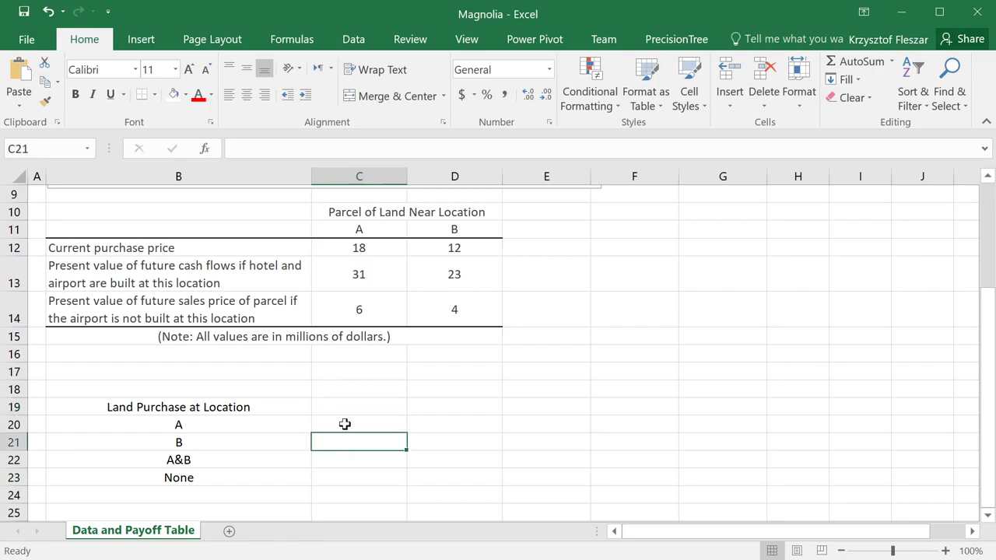
left_click(345, 424)
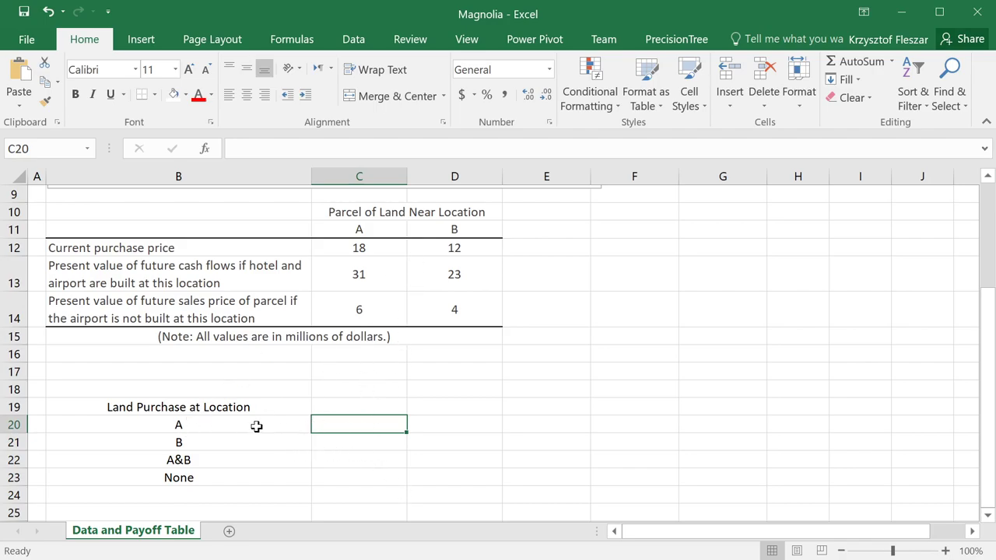
left_click_drag(257, 427, 256, 476)
left_click(390, 441)
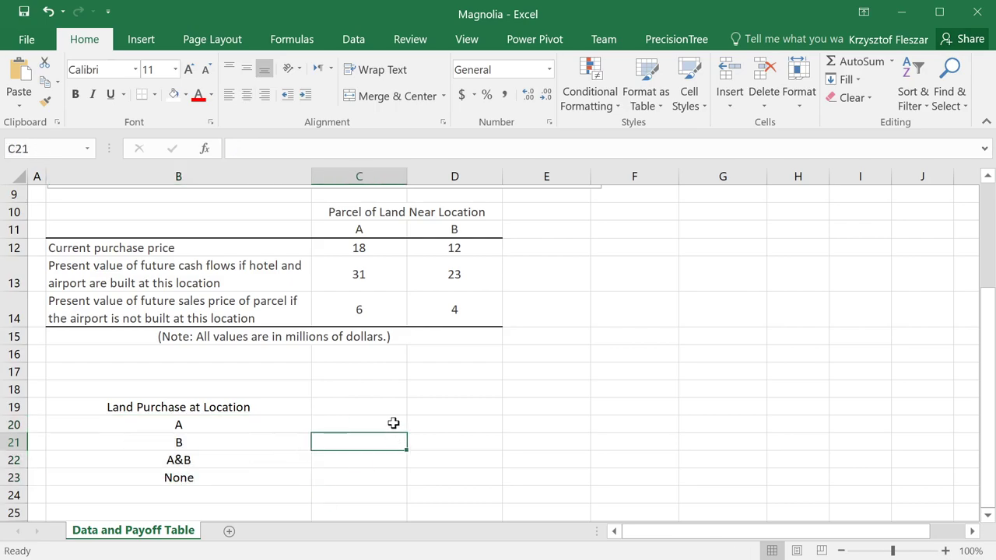
left_click(391, 408)
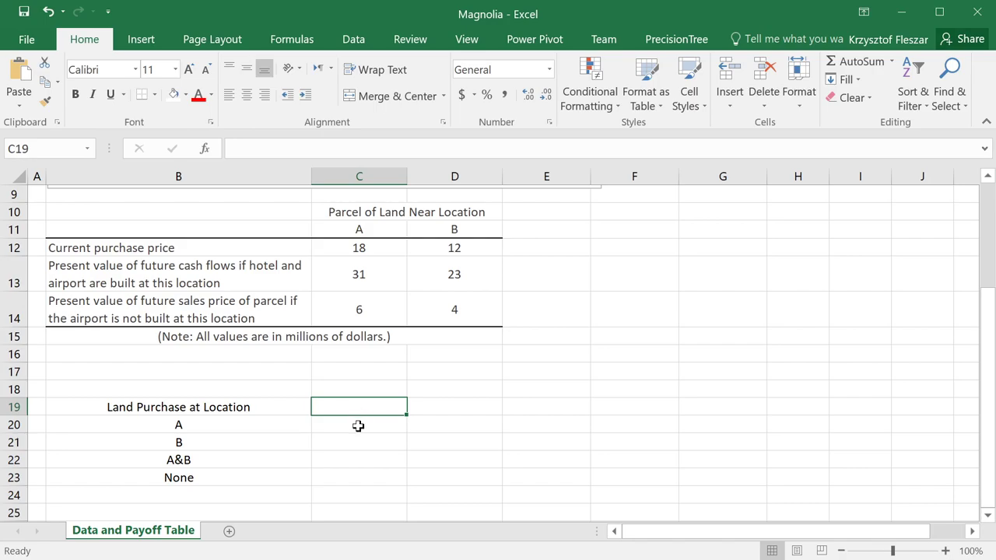
key("Up")
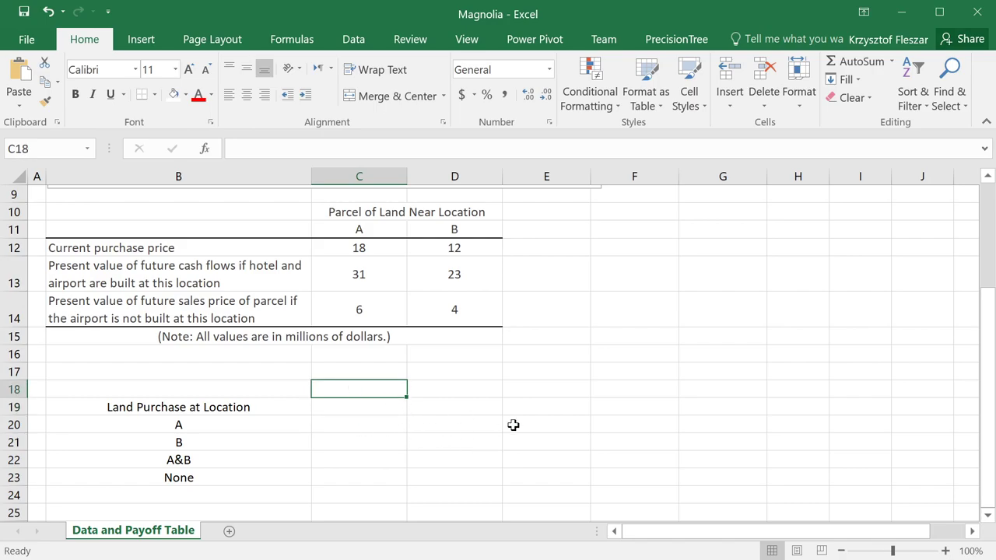
type("Airport")
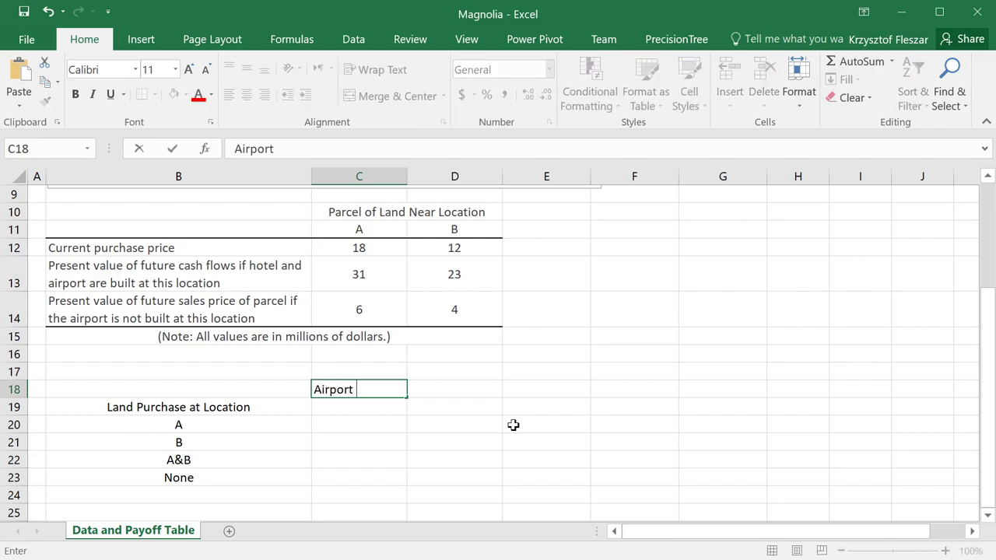
type(" is Built at Location")
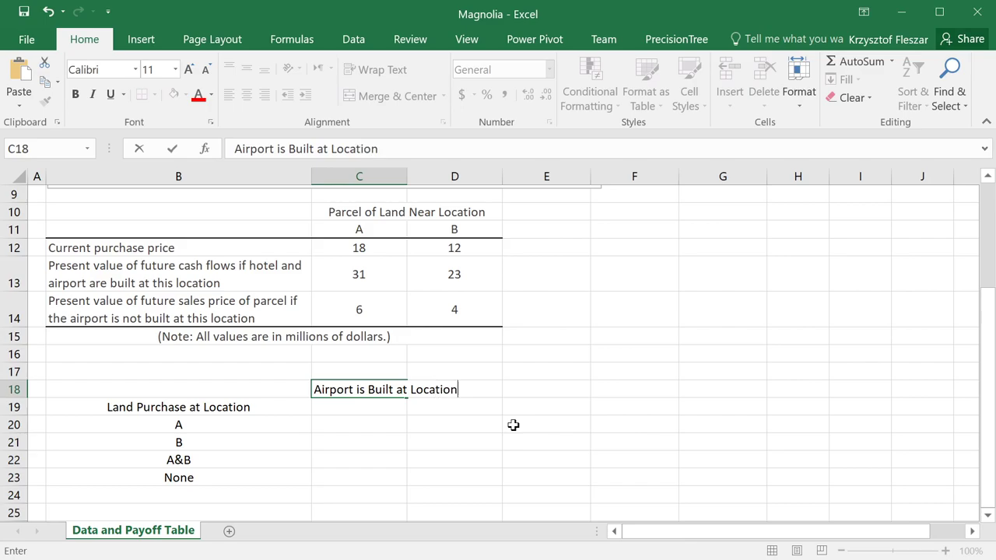
key("Return")
- Label the two airport location columns "A" in C19 and "B" in D19
type("A")
key("Tab")
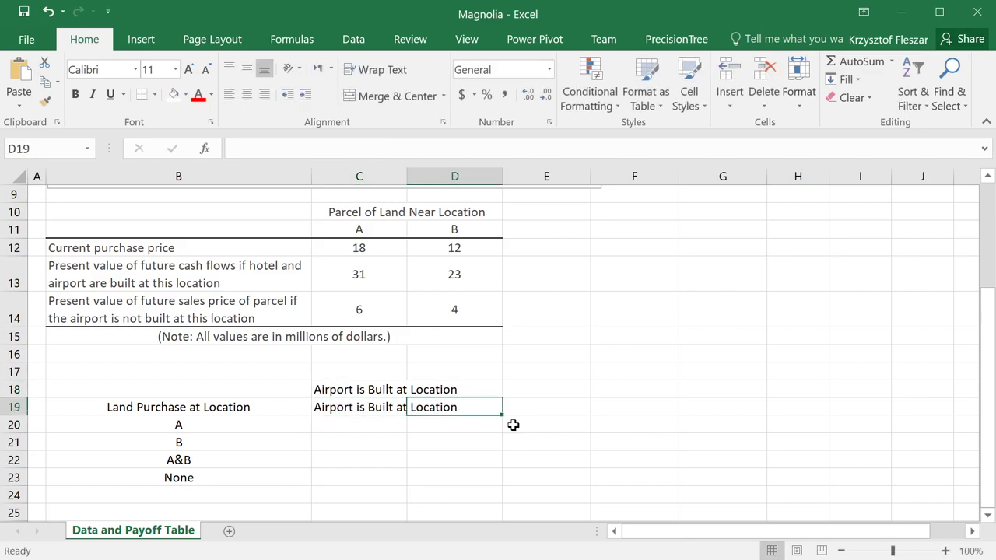
key("Left")
type("A")
key("BackSpace")
key("Return")
key("Up")
key("Right")
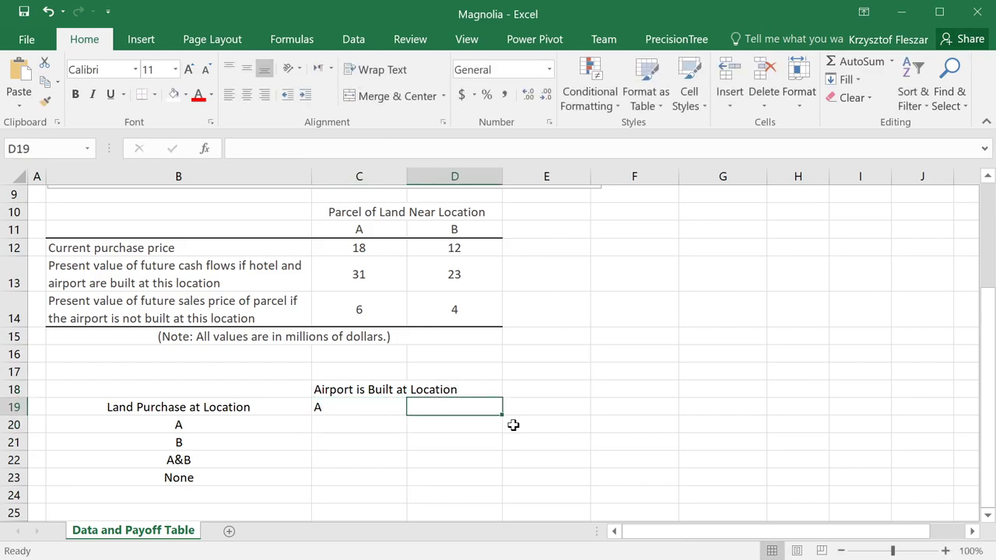
type("B")
key("Return")
- Center the airport headings in C18:D19 and merge the "Airport is Built at Location" heading across C18:D18
key("Up")
key("shift+Left")
key("shift+Up")
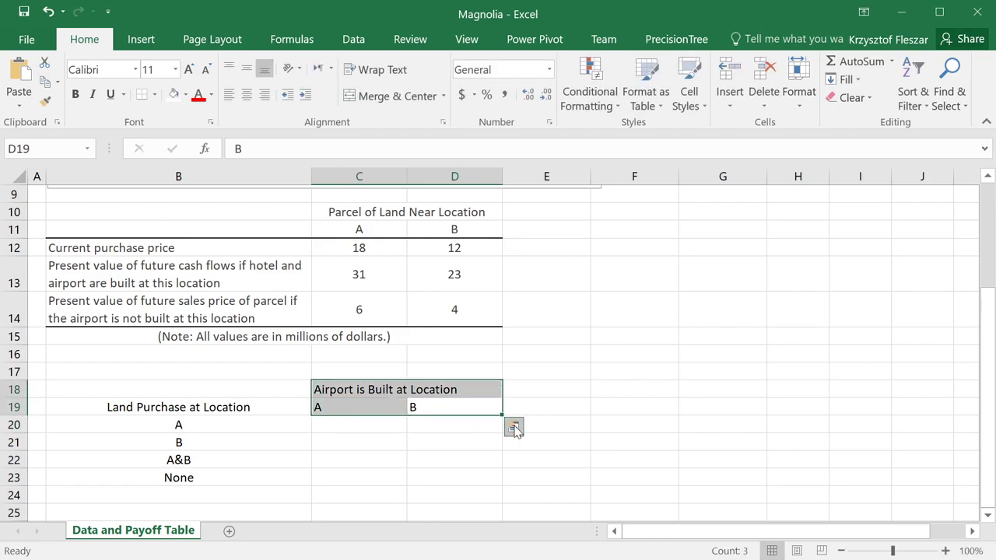
left_click(246, 94)
left_click_drag(389, 389, 459, 389)
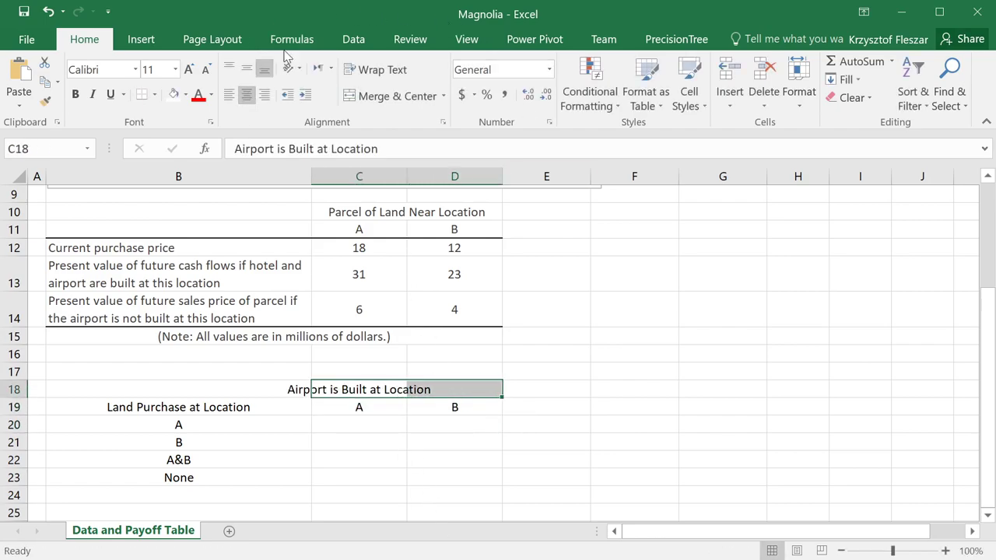
left_click(393, 95)
left_click(389, 436)
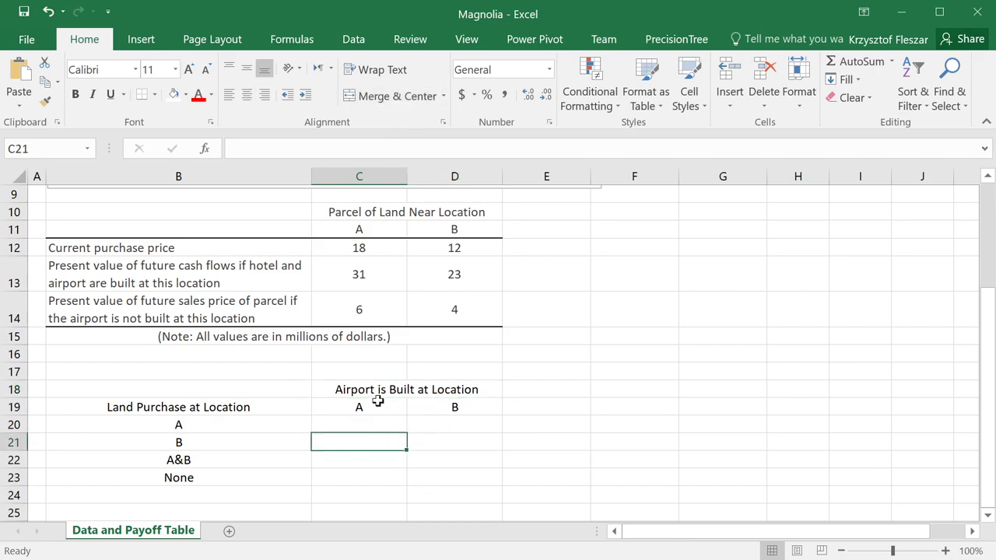
- Apply all borders to the payoff table range B18:D23
left_click_drag(378, 407, 454, 407)
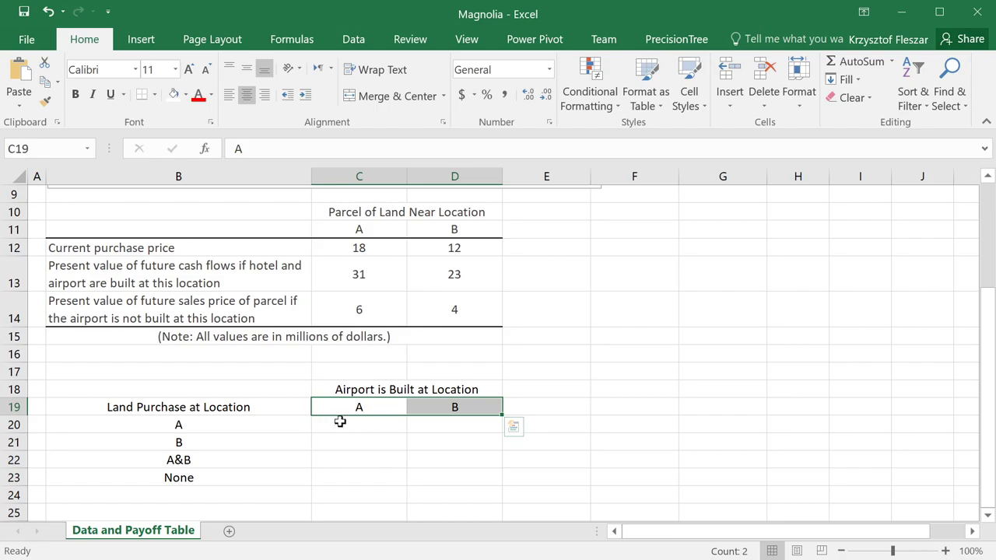
left_click_drag(240, 393, 425, 485)
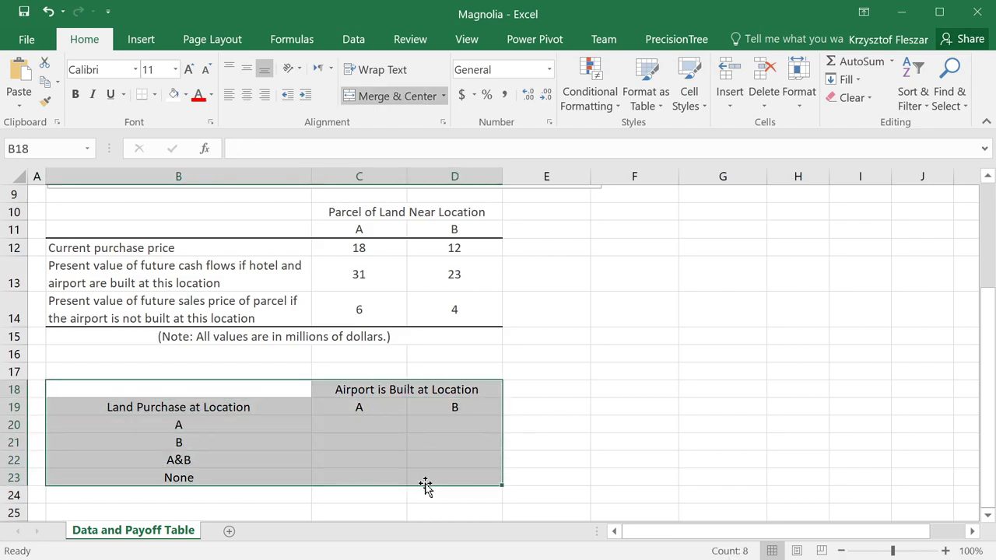
left_click(154, 94)
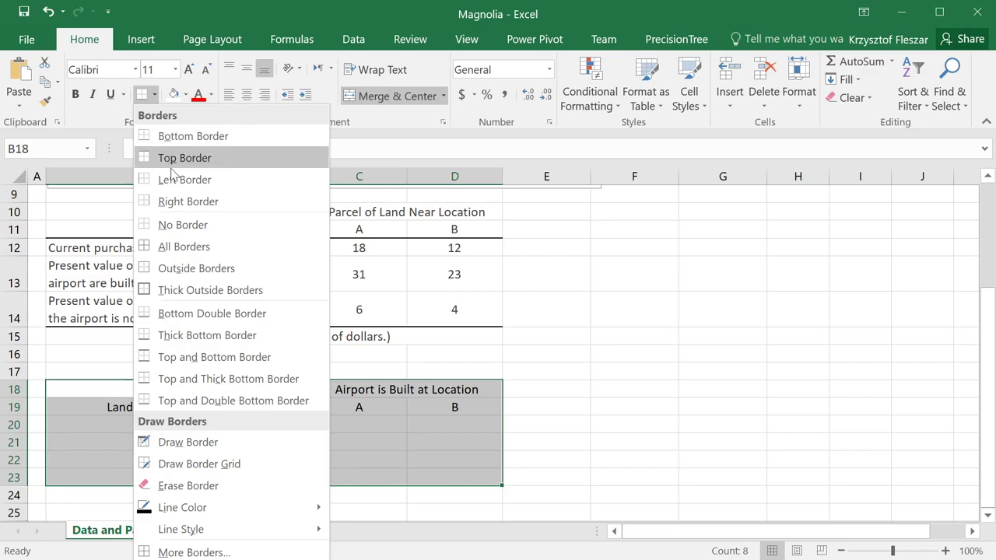
left_click(181, 247)
left_click(302, 457)
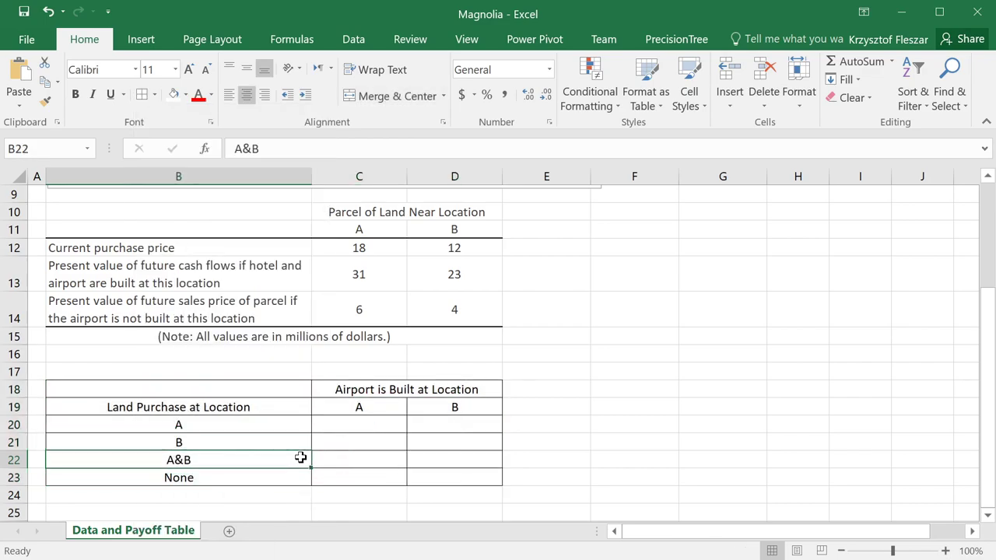
- Review the purchase alternatives in B20:B23, the parcel prices in C12:D12 and the airport locations in C19:D19
left_click_drag(204, 418, 224, 475)
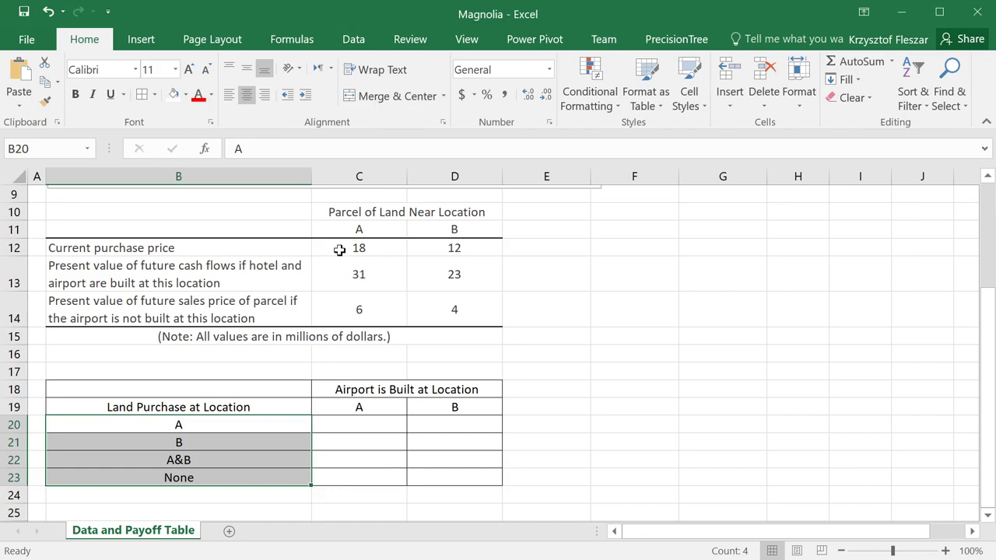
left_click_drag(343, 249, 428, 252)
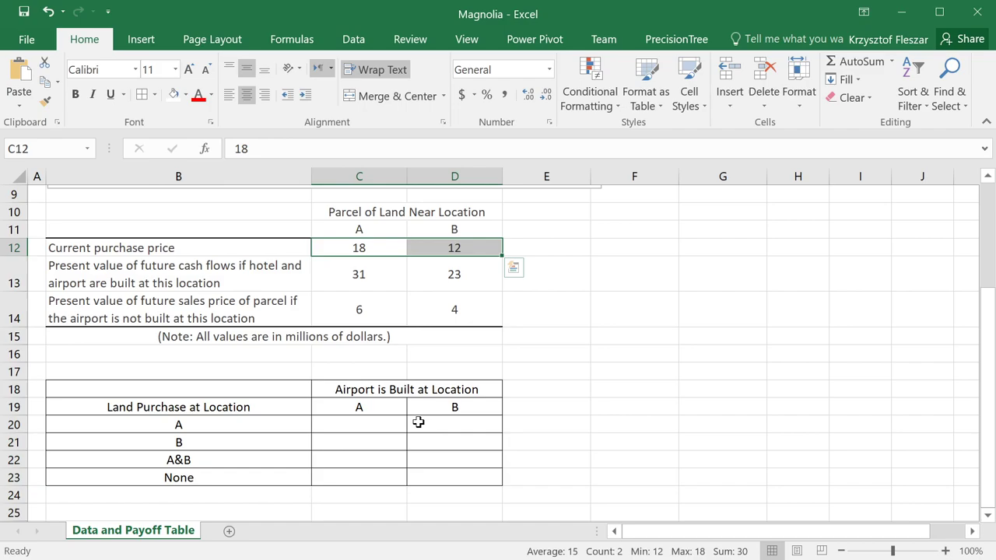
left_click(360, 407)
left_click(415, 407)
left_click(374, 389)
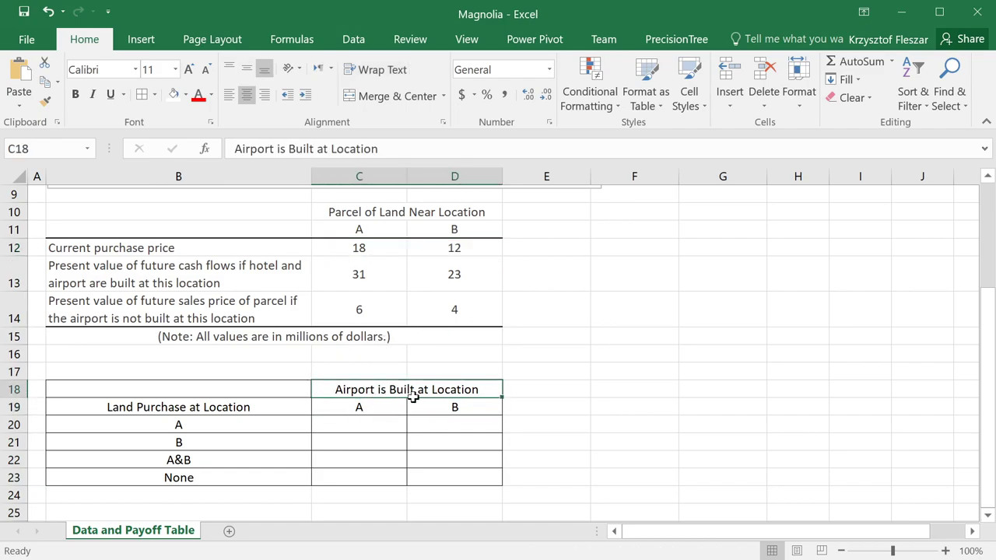
left_click_drag(389, 407, 443, 406)
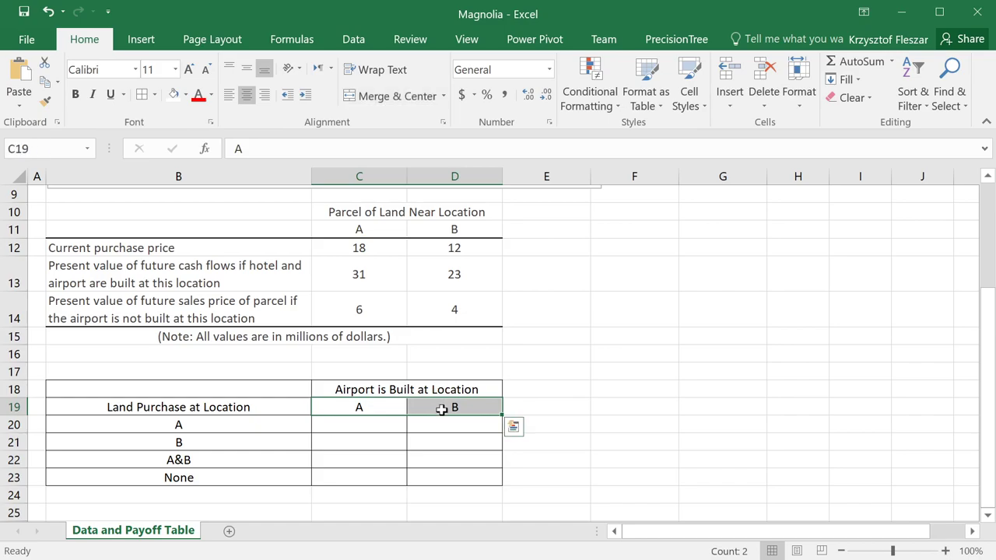
left_click(398, 407)
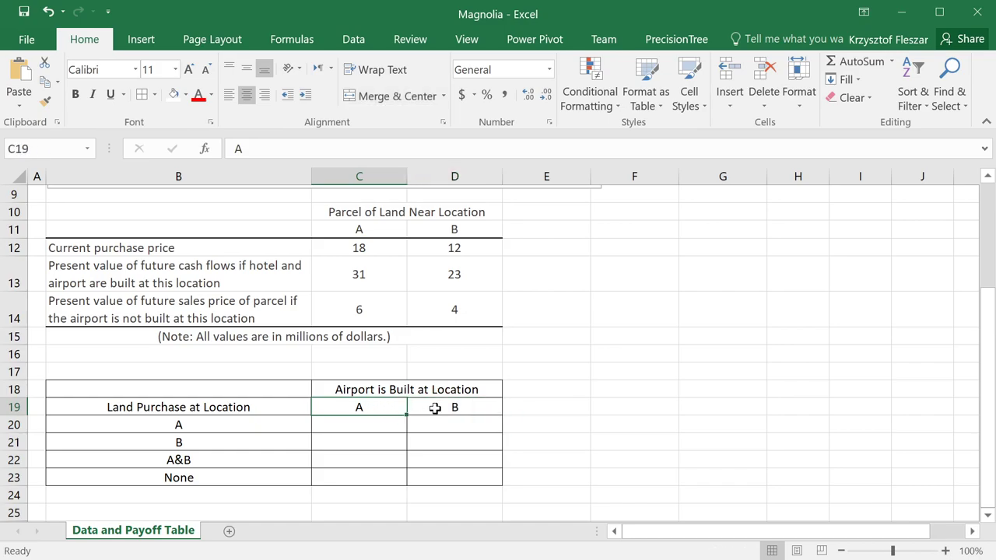
left_click(435, 408)
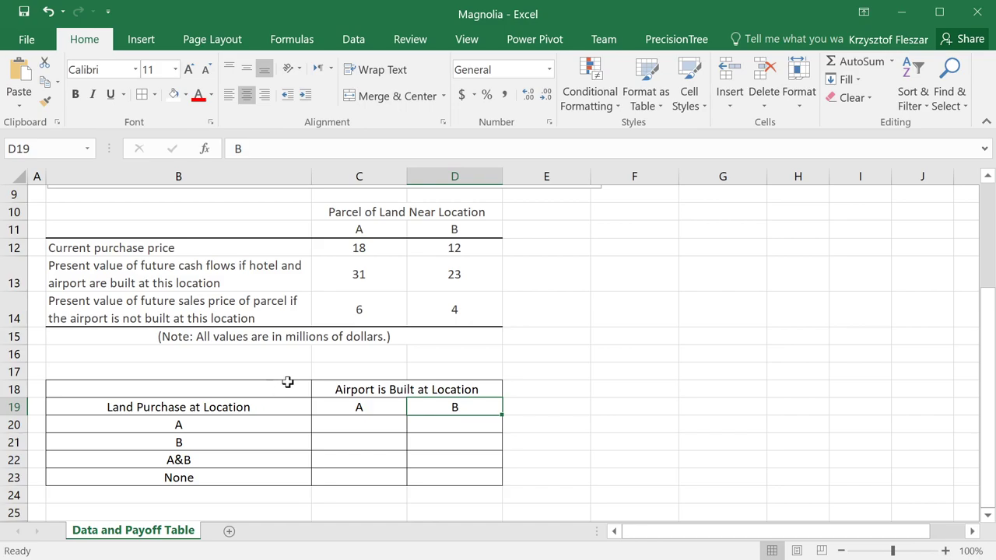
left_click(395, 404)
left_click_drag(395, 403, 456, 403)
left_click(479, 406)
left_click(374, 407)
- Examine the payoff table's layout, its payoff cells C20:D23 and the row for purchasing land at location A
left_click_drag(468, 471, 271, 395)
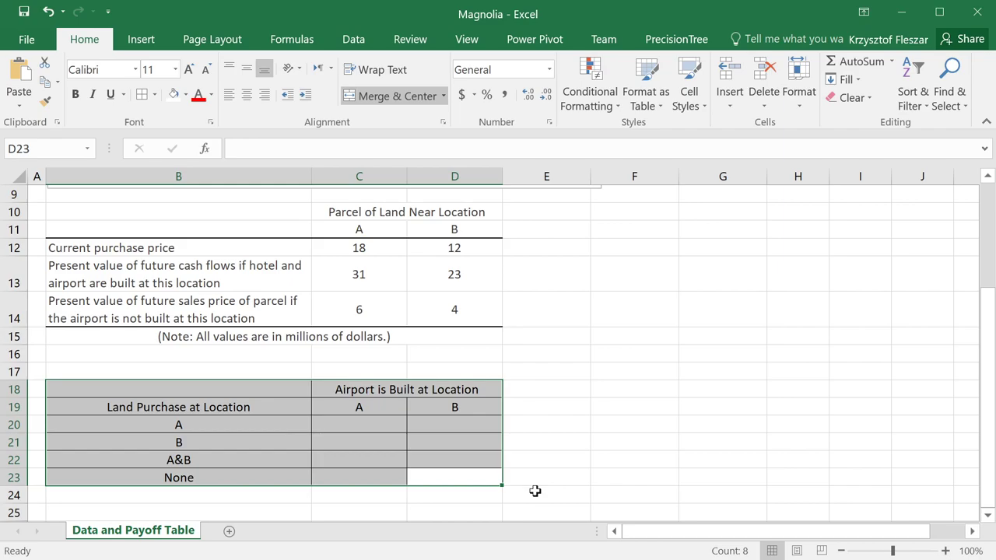
left_click(224, 421)
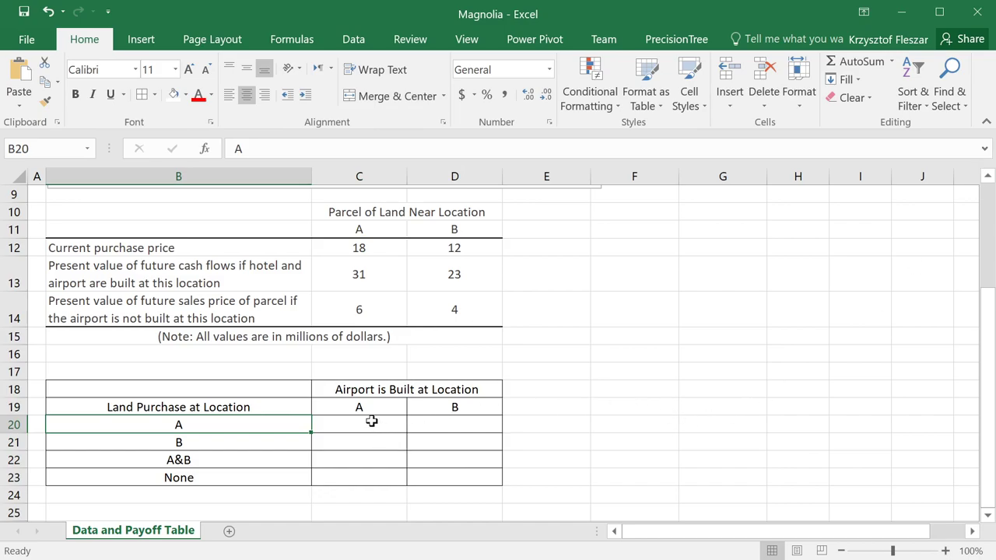
left_click_drag(372, 421, 440, 478)
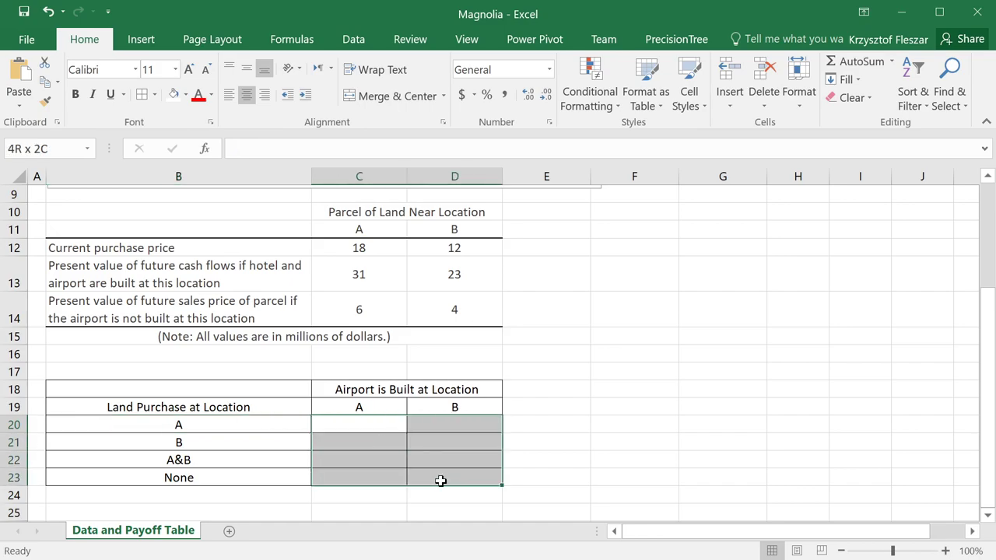
left_click(381, 418)
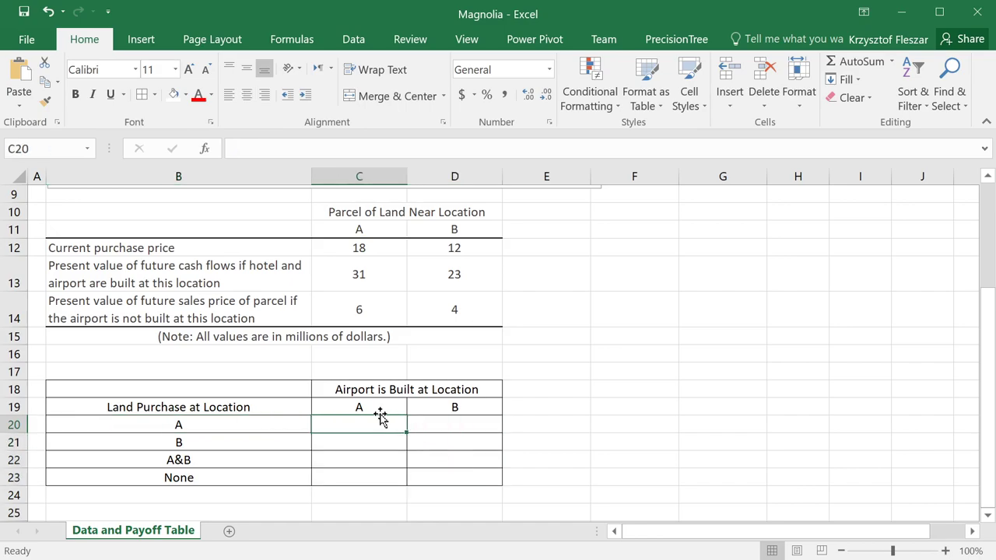
left_click(193, 424)
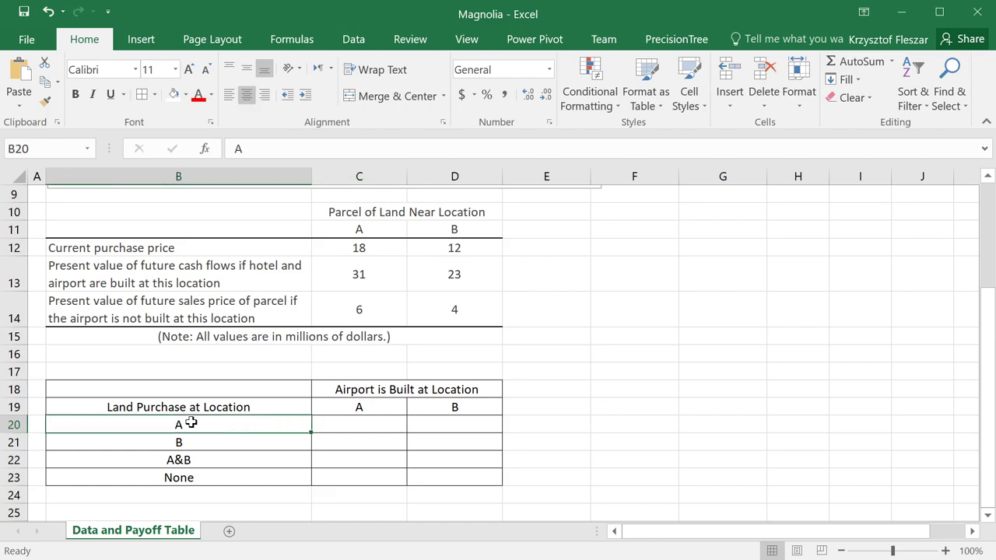
left_click(225, 407)
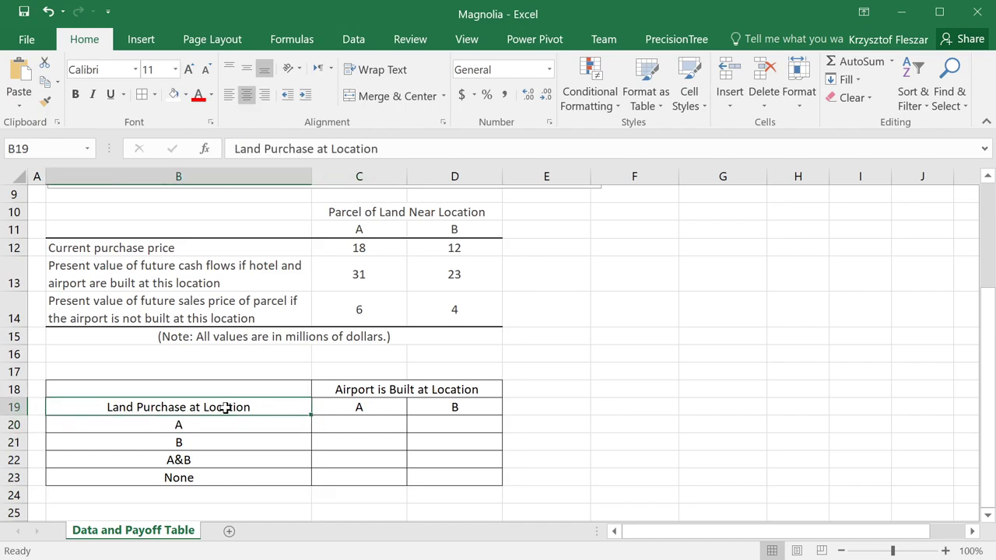
- Change the row heading in B19 to "Land Purchase at Location (s)"
key("F2")
type("(s)")
key("Return")
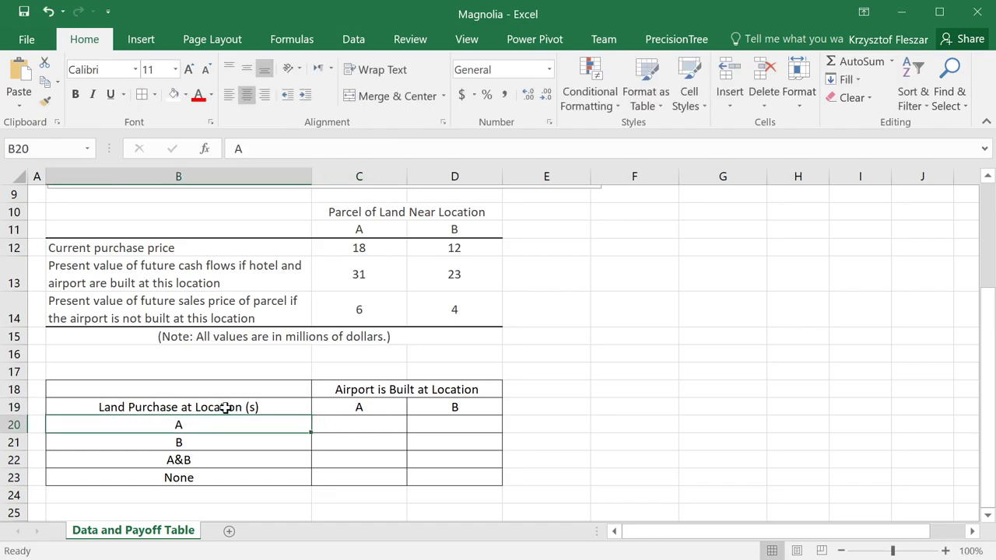
- Enter the payoff in C20 for buying parcel A with the airport at A, as cash flow minus purchase price, =C13-C12
left_click(336, 423)
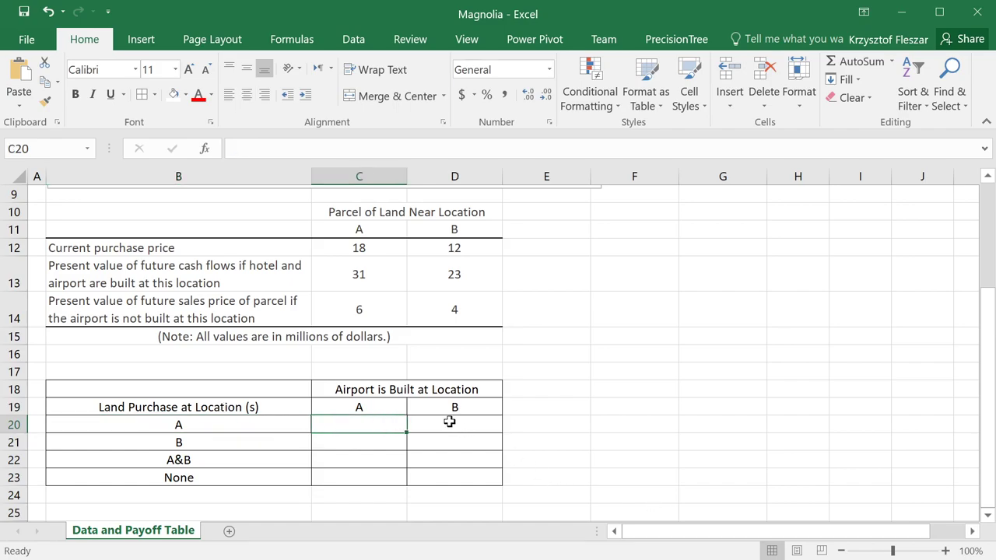
left_click(389, 409)
left_click_drag(390, 410, 382, 422)
left_click(379, 425)
type("=")
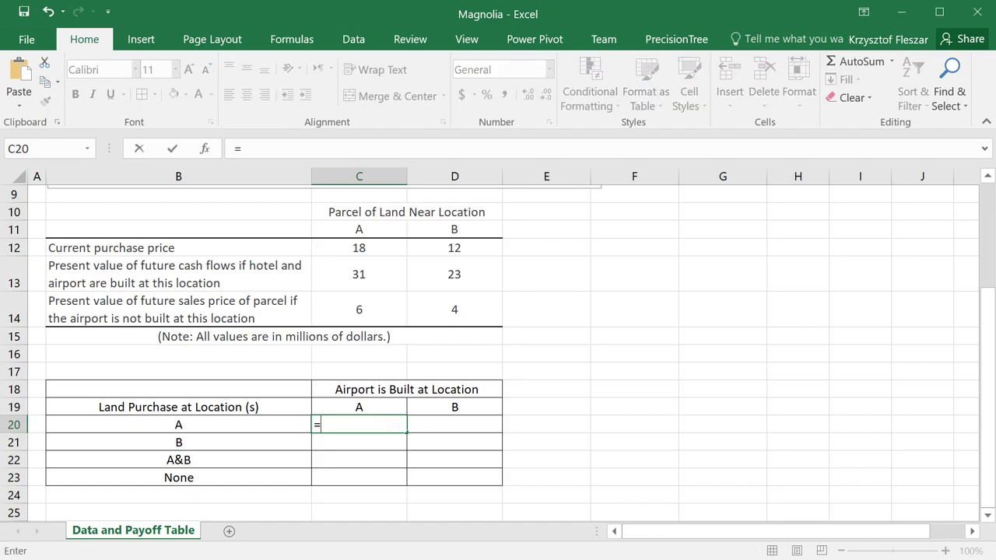
left_click(364, 275)
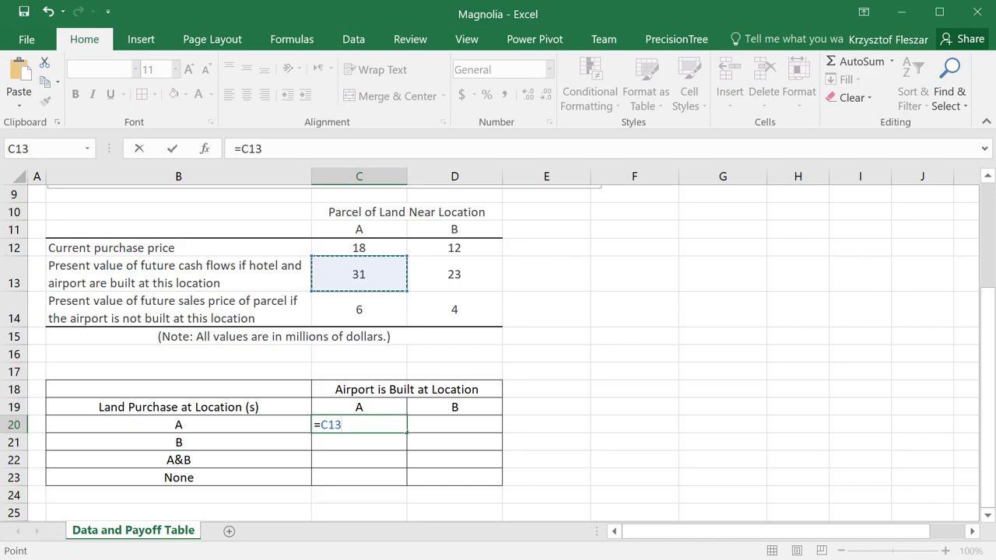
type("-")
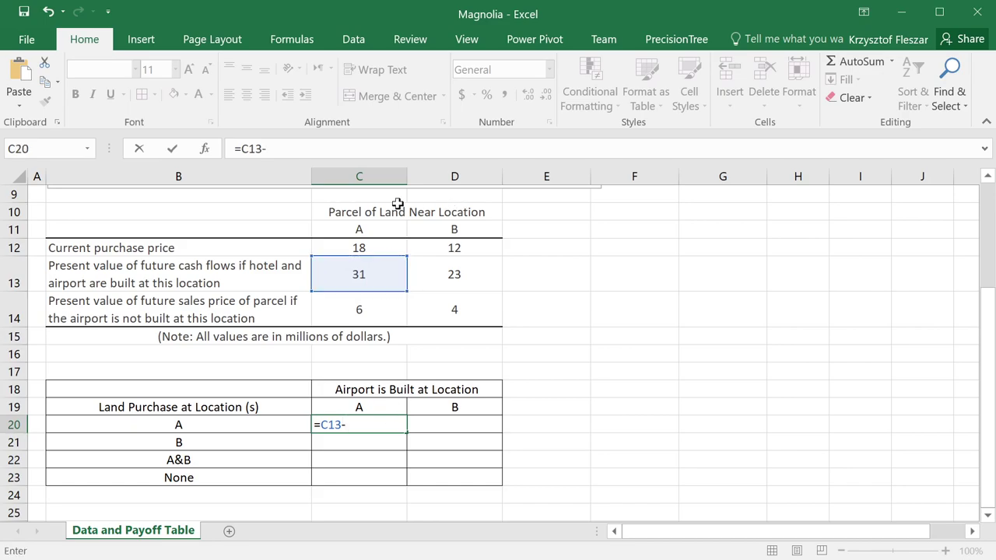
left_click(337, 247)
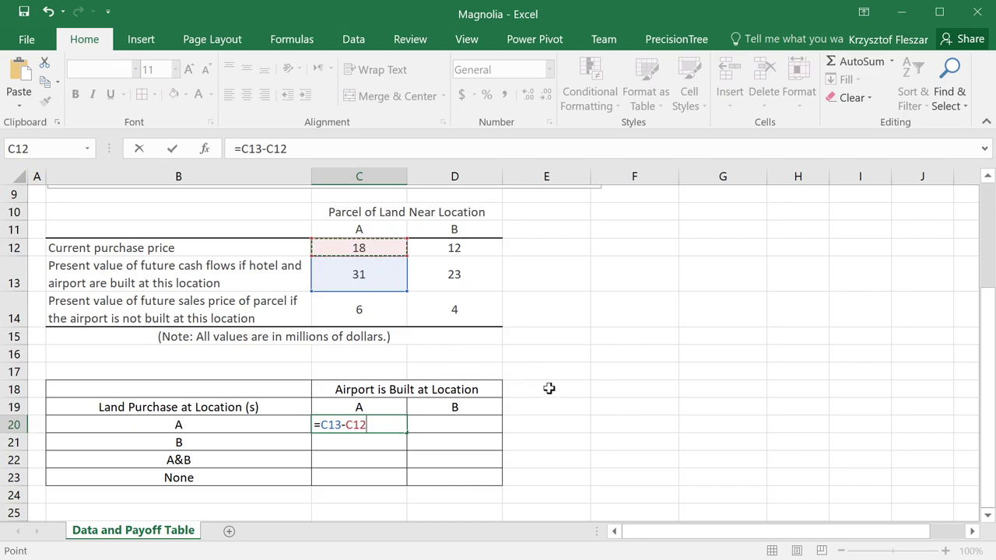
key("Return")
key("Up")
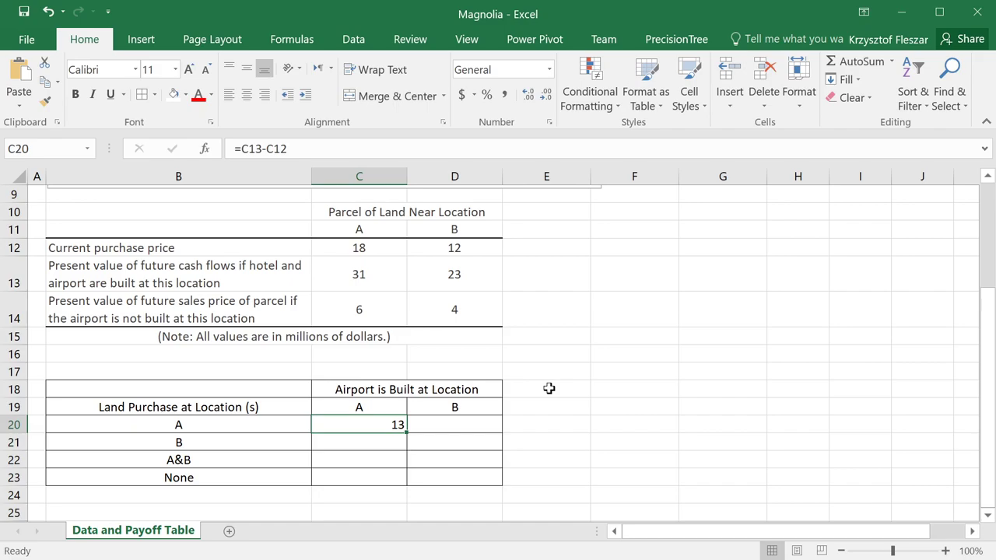
- Enter the payoff in D20 for buying parcel A with the airport at B, as sales price minus purchase price, =C14-C12
key("Right")
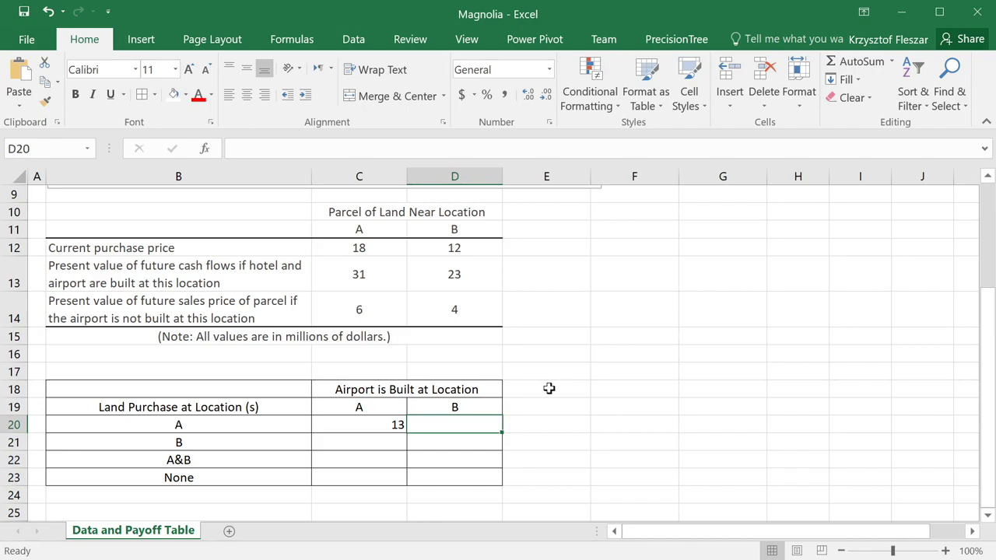
type("=")
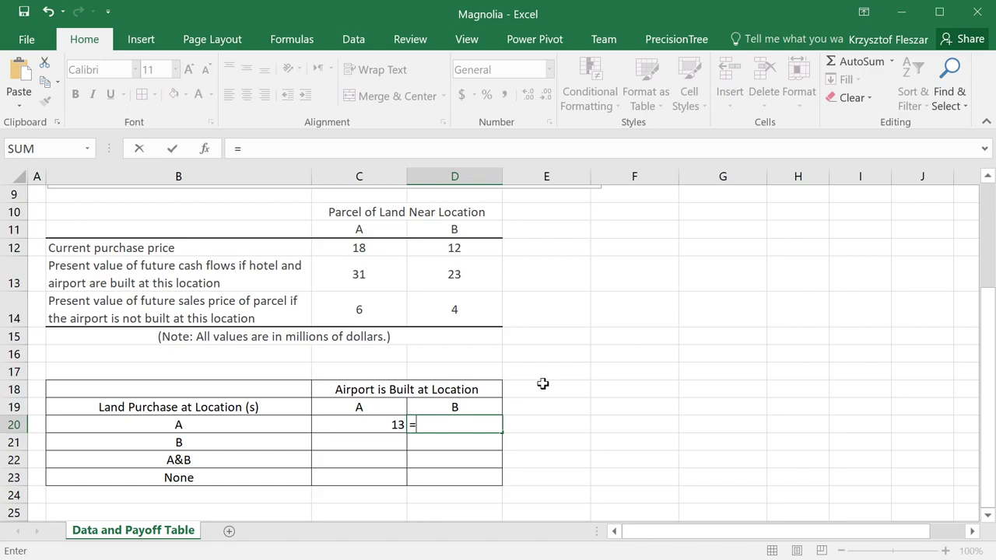
left_click(358, 309)
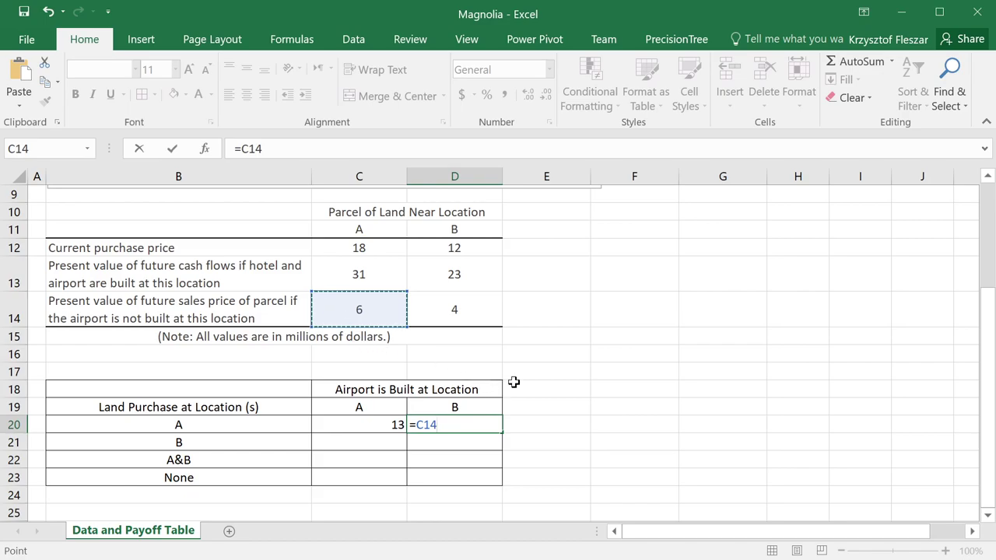
type("-")
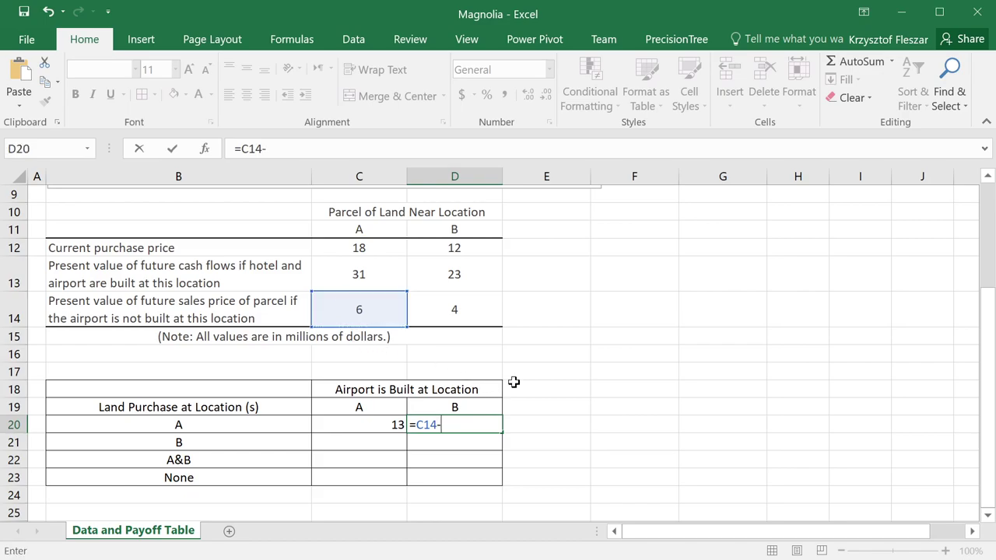
left_click(364, 247)
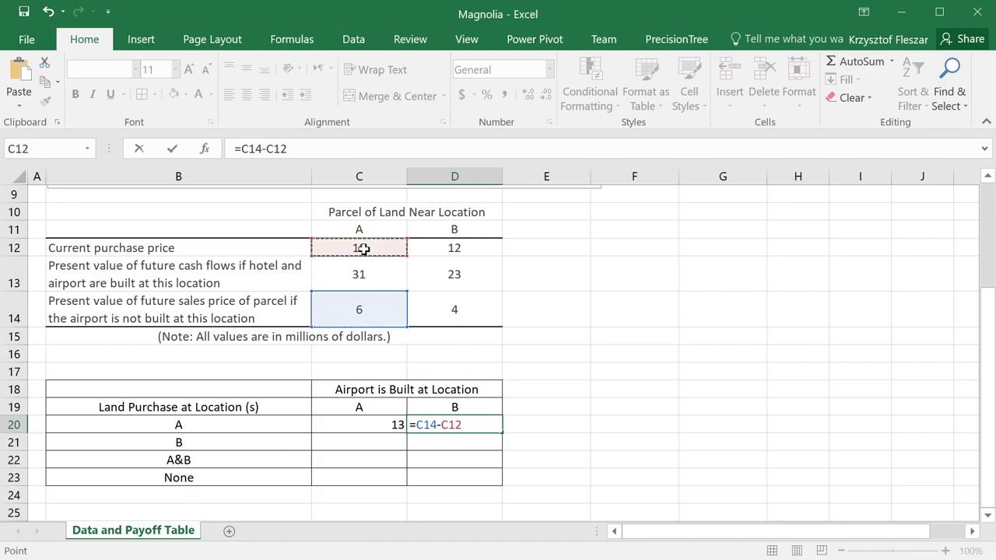
key("Return")
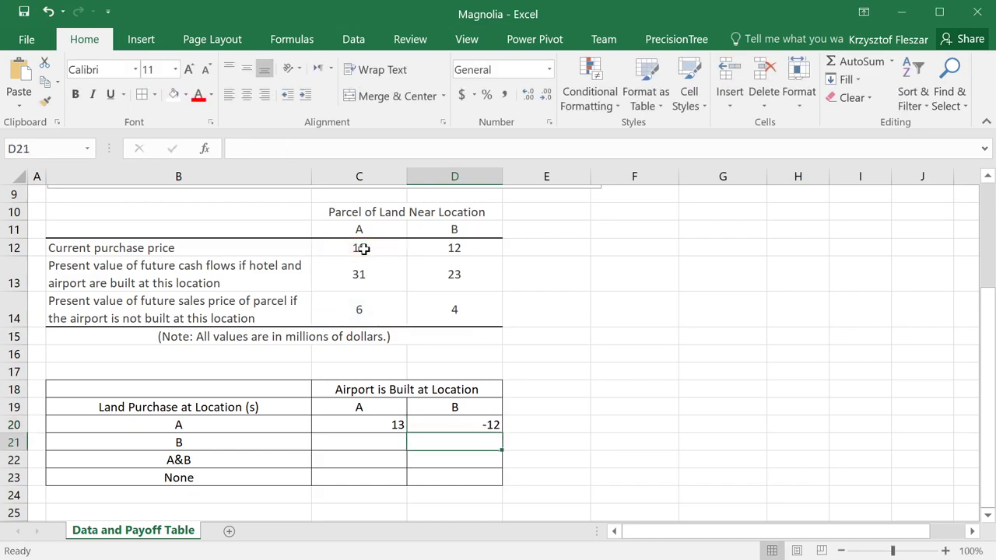
left_click(484, 425)
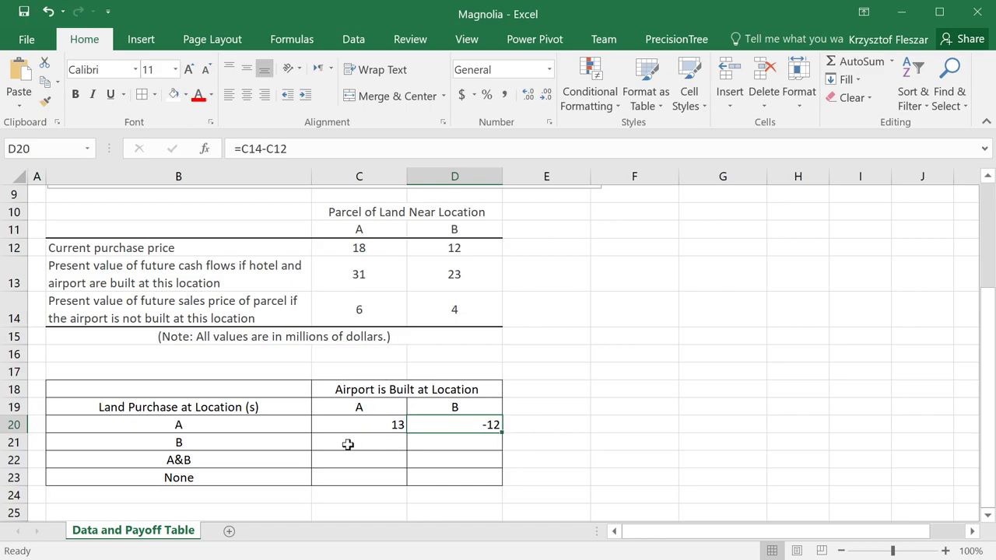
- Enter the payoff in D21 for buying parcel B with the airport at B as =D13-D12
left_click(466, 441)
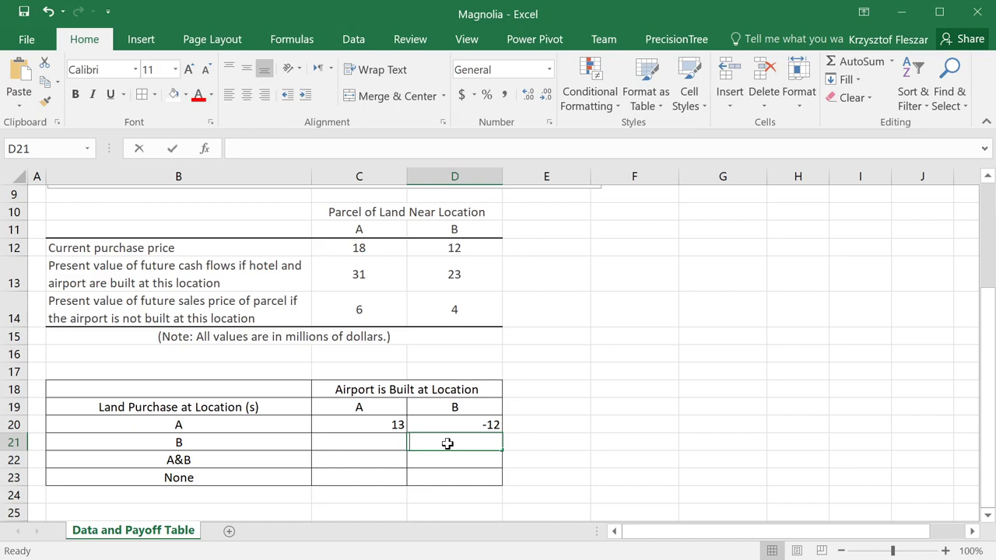
type("=")
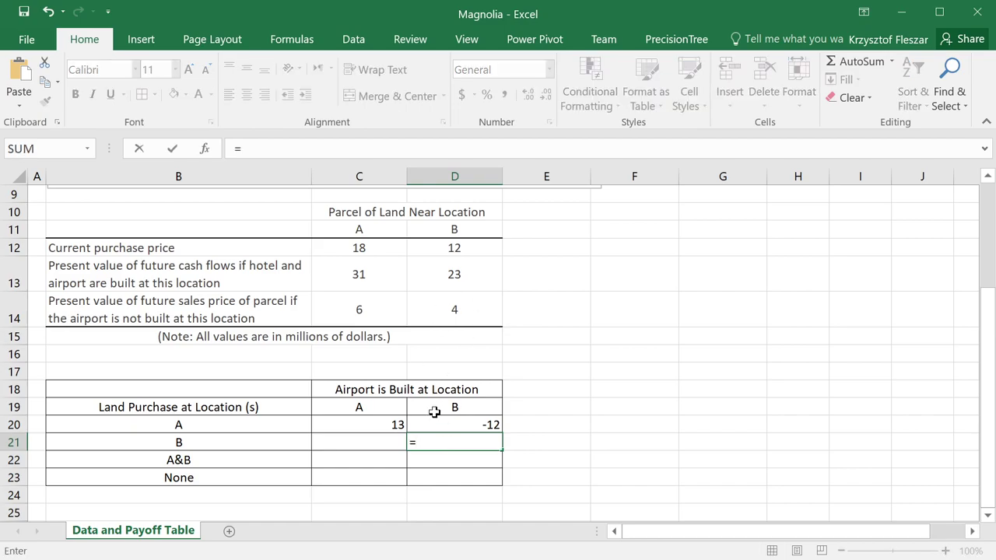
left_click(464, 273)
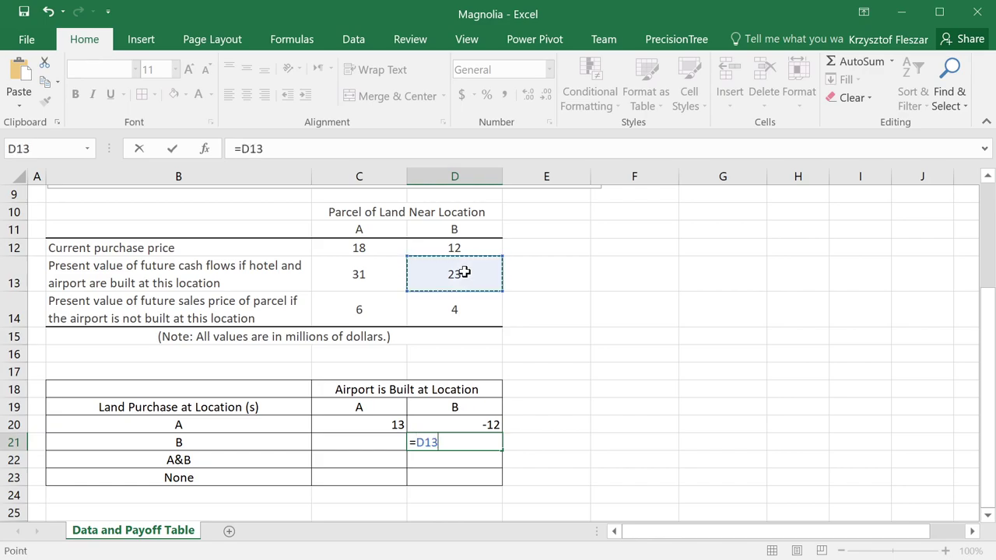
type("-")
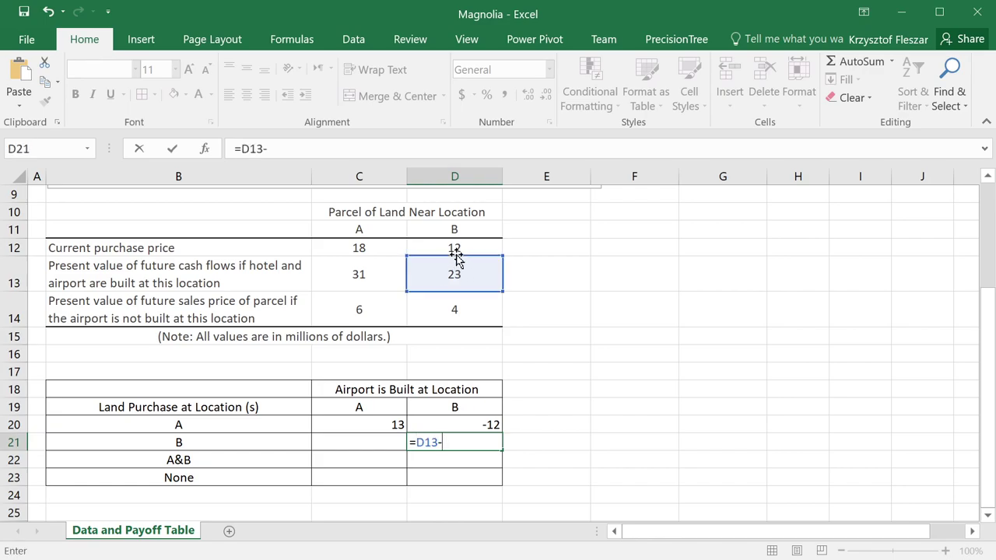
left_click(457, 248)
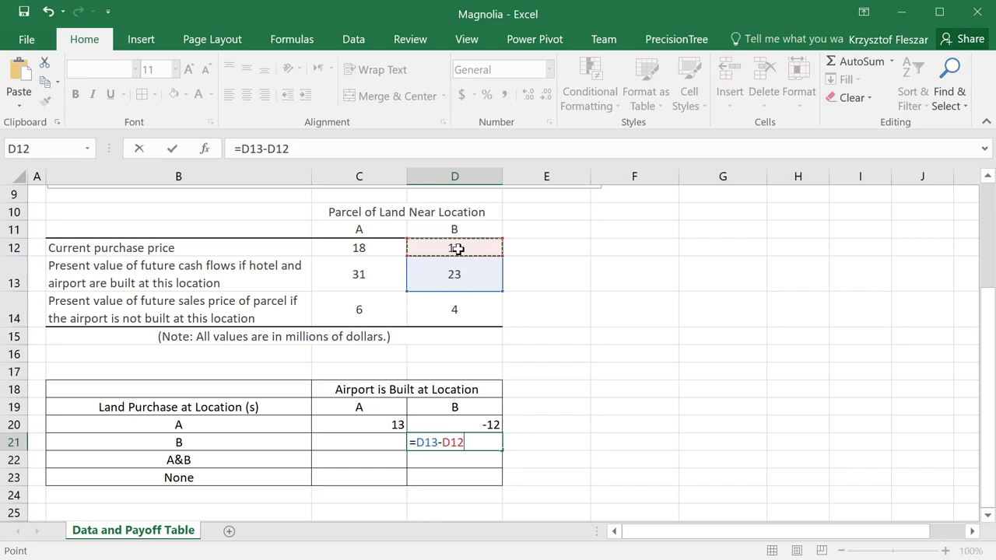
key("Return")
key("Up")
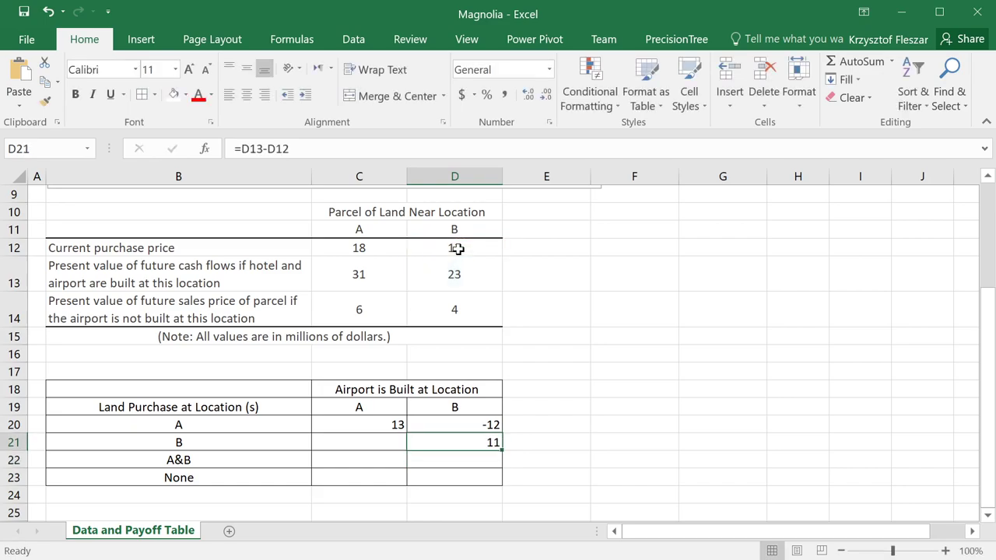
- Enter the payoff in C21 for buying parcel B with the airport at A as =D14-D12
key("Left")
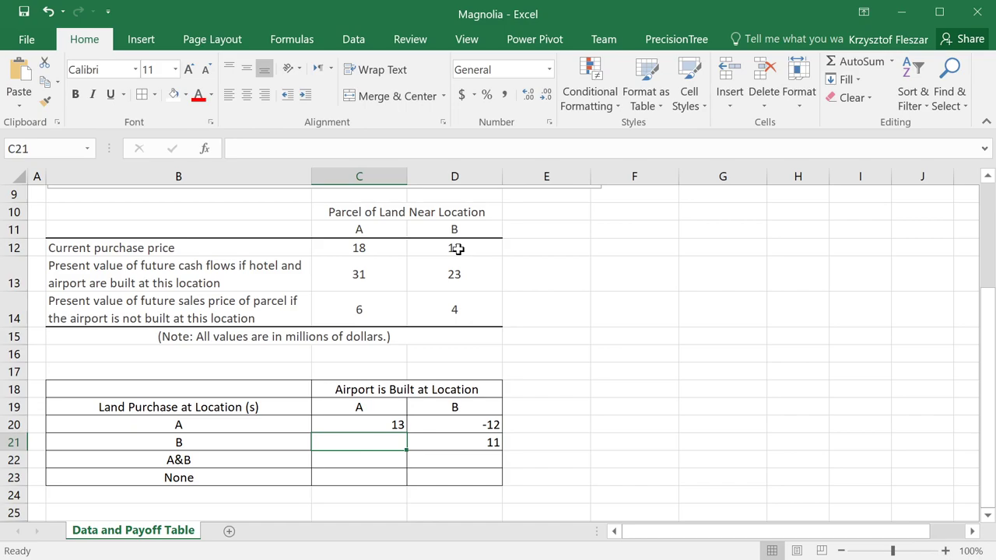
type("=")
left_click(457, 310)
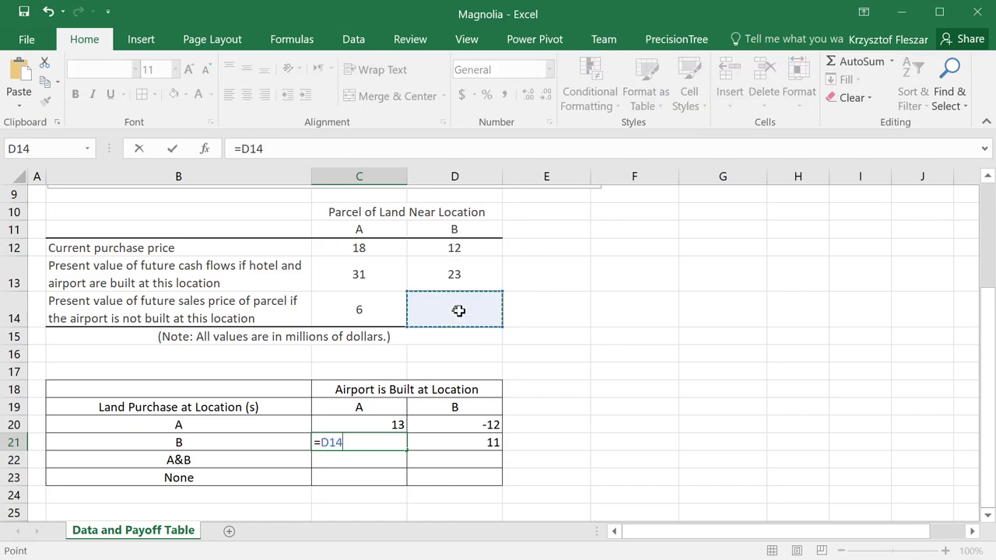
type("-")
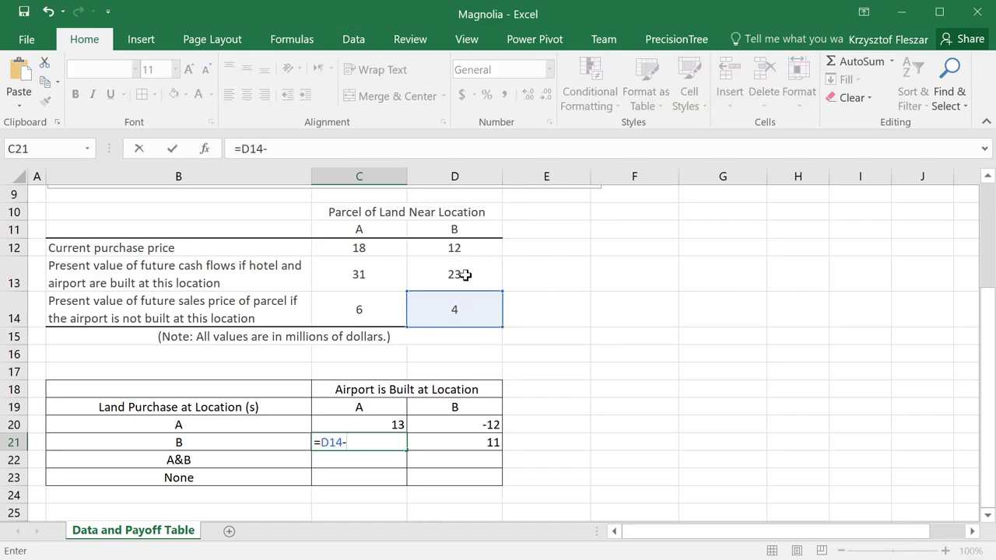
left_click(459, 249)
key("Return")
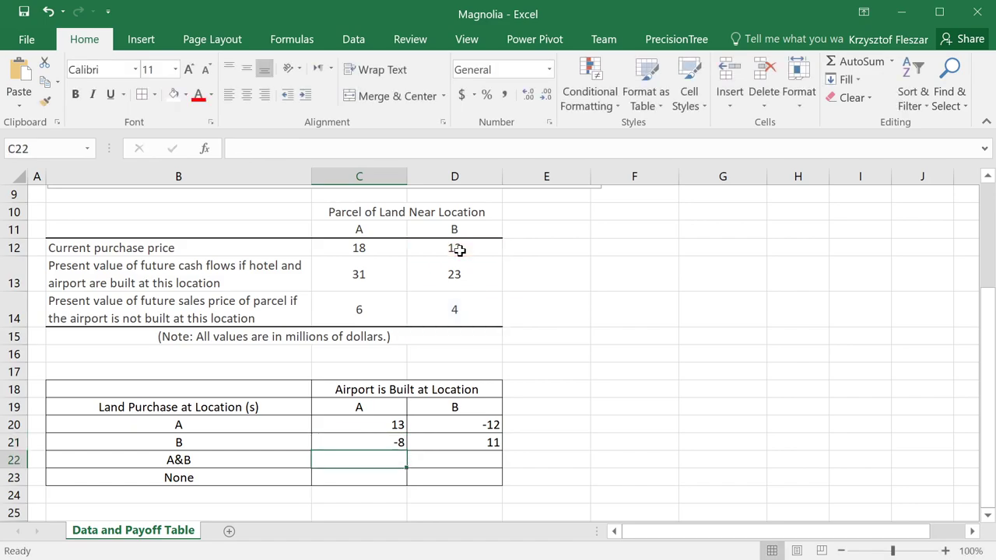
key("Up")
key("Down")
key("Up")
key("Down")
- Enter the payoff in C22 for buying both parcels with the airport at A, subtracting both purchase prices, as =C13+D14-C12-D12
left_click_drag(456, 250, 381, 249)
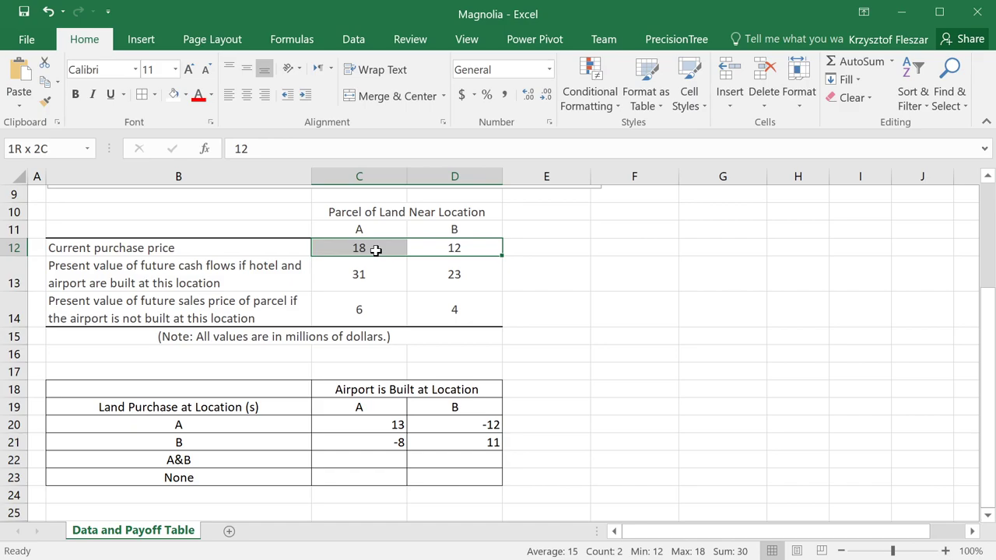
left_click(381, 461)
left_click_drag(381, 460, 440, 460)
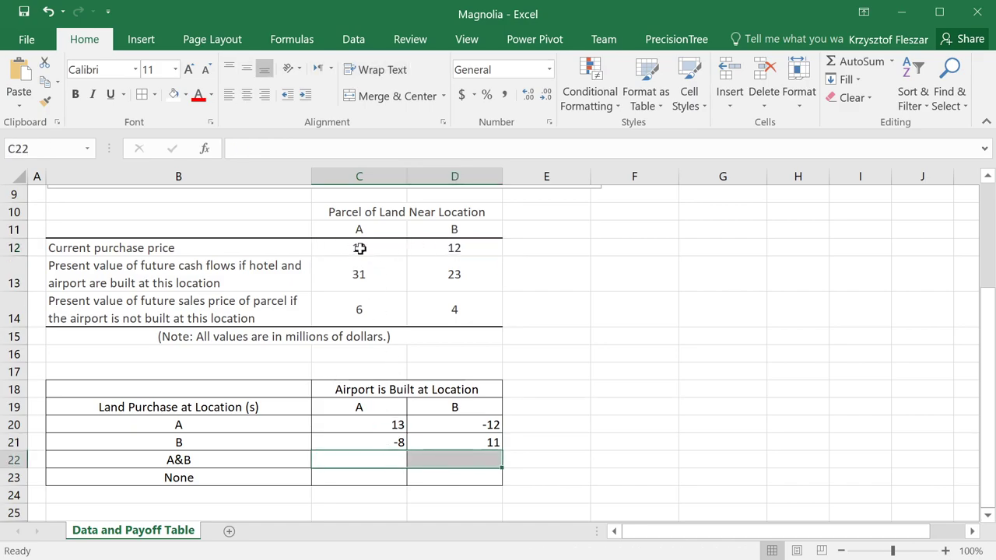
left_click_drag(360, 248, 435, 249)
left_click(375, 459)
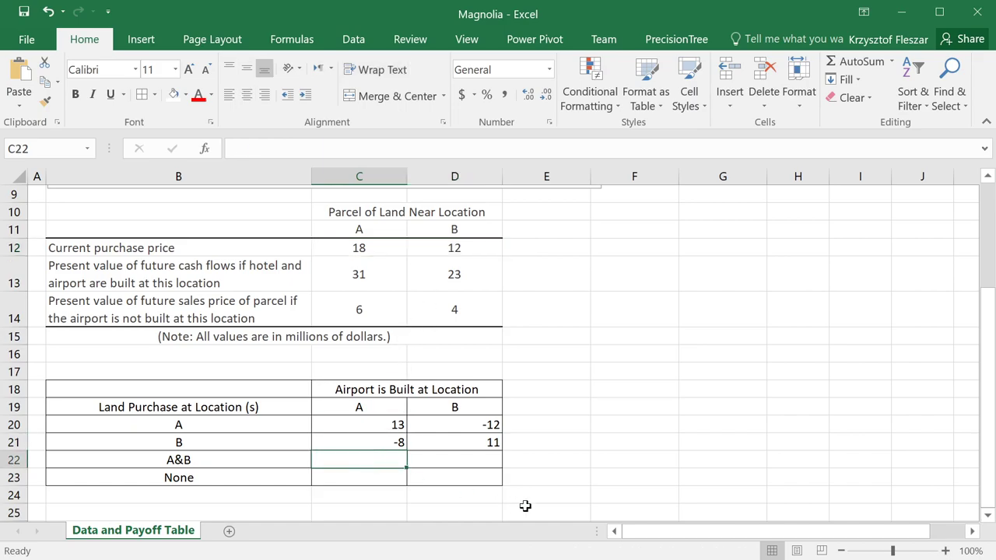
type("=")
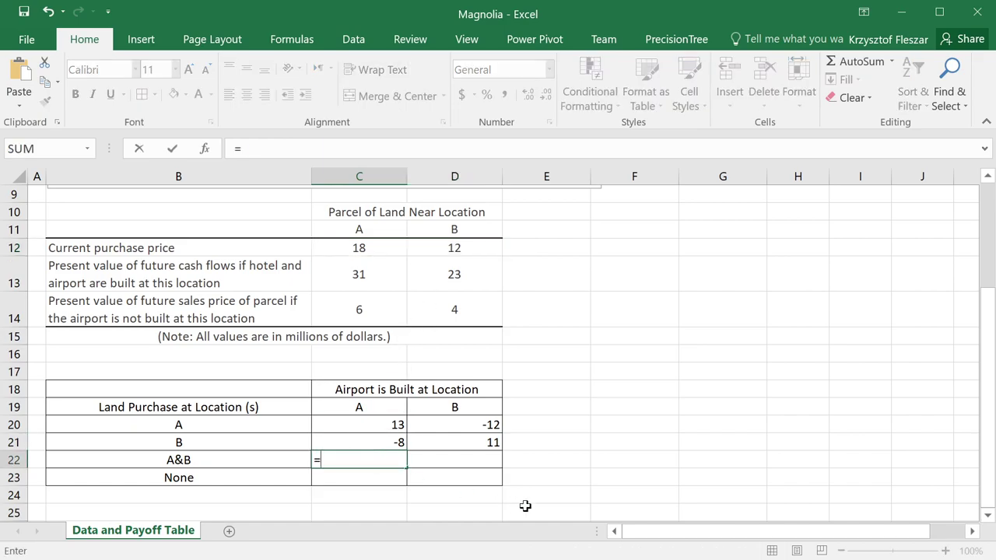
left_click(367, 271)
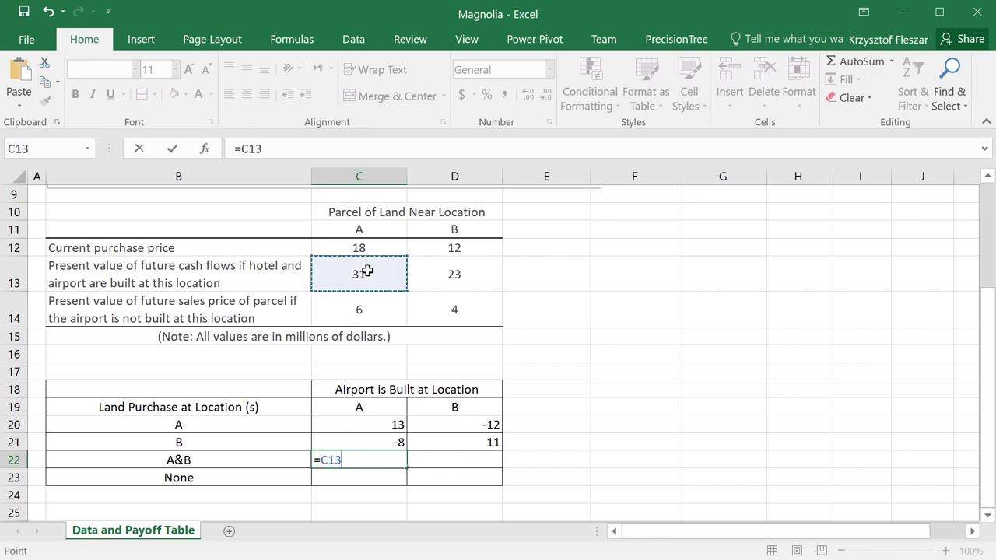
type("+")
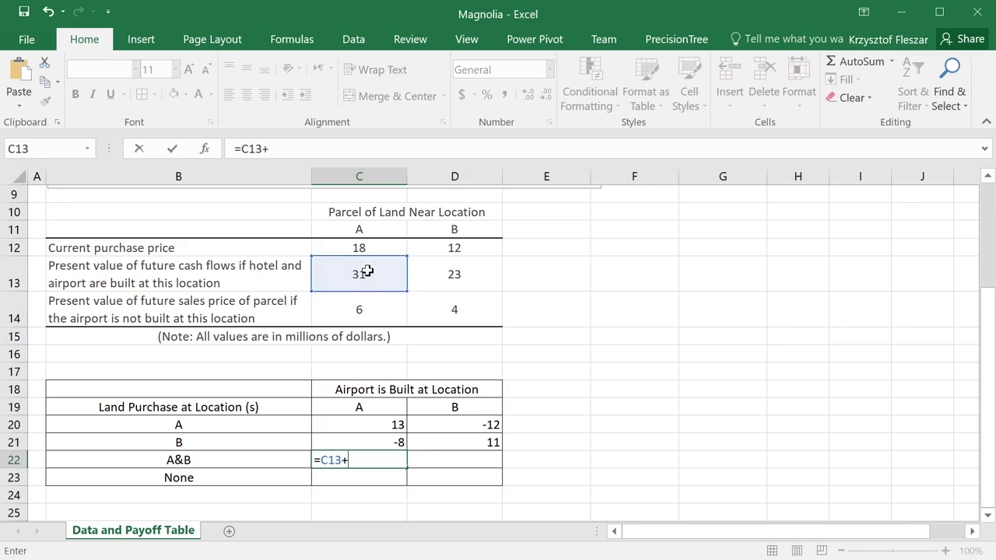
left_click(452, 308)
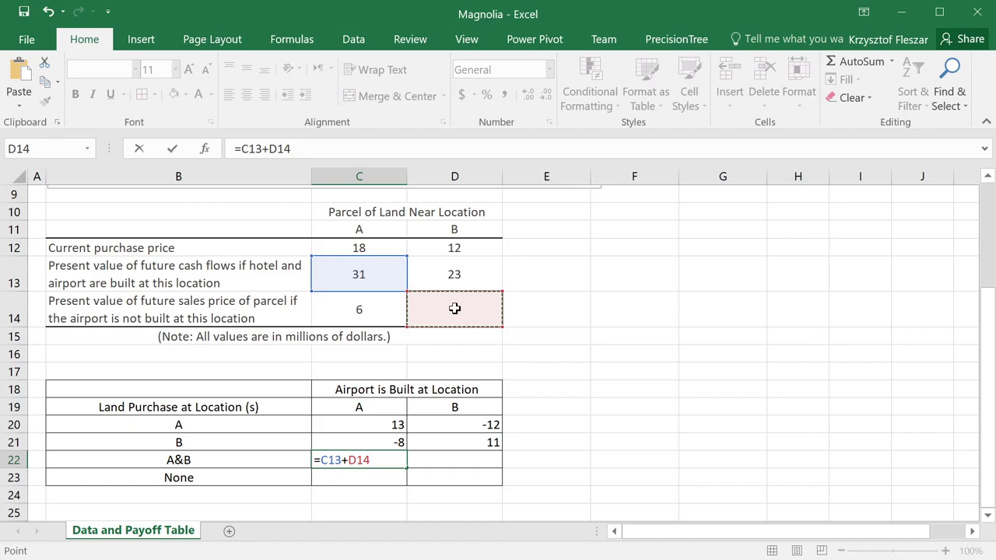
type("-")
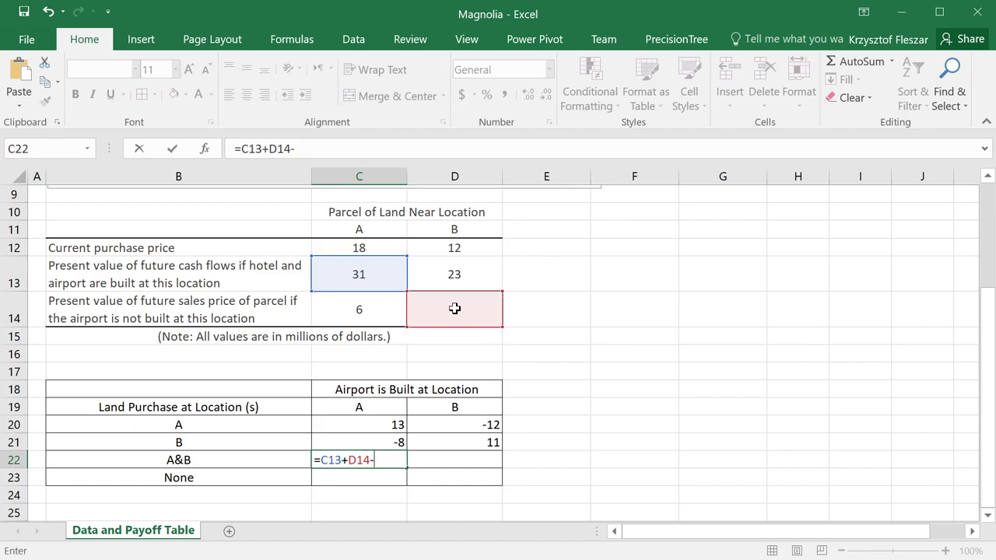
left_click(387, 246)
type("-")
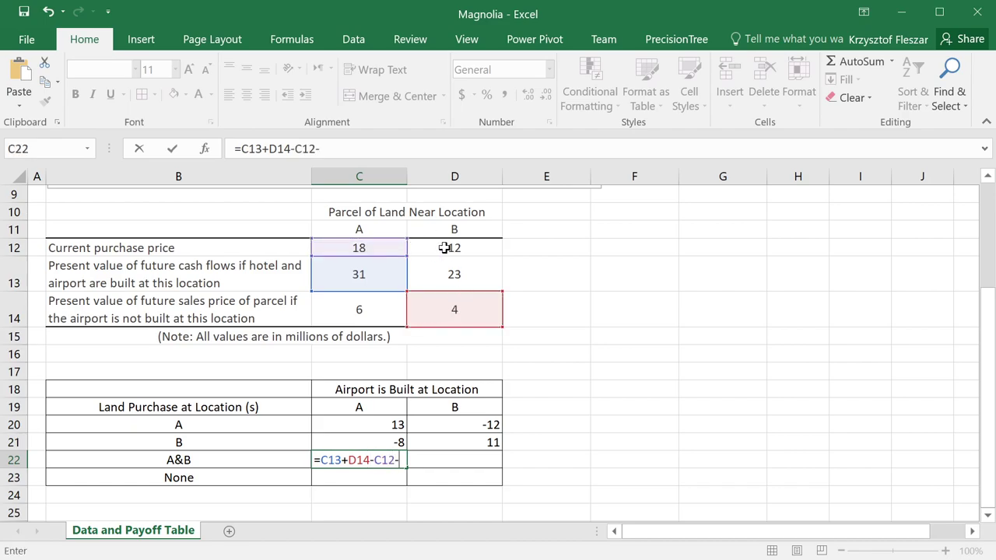
left_click(444, 248)
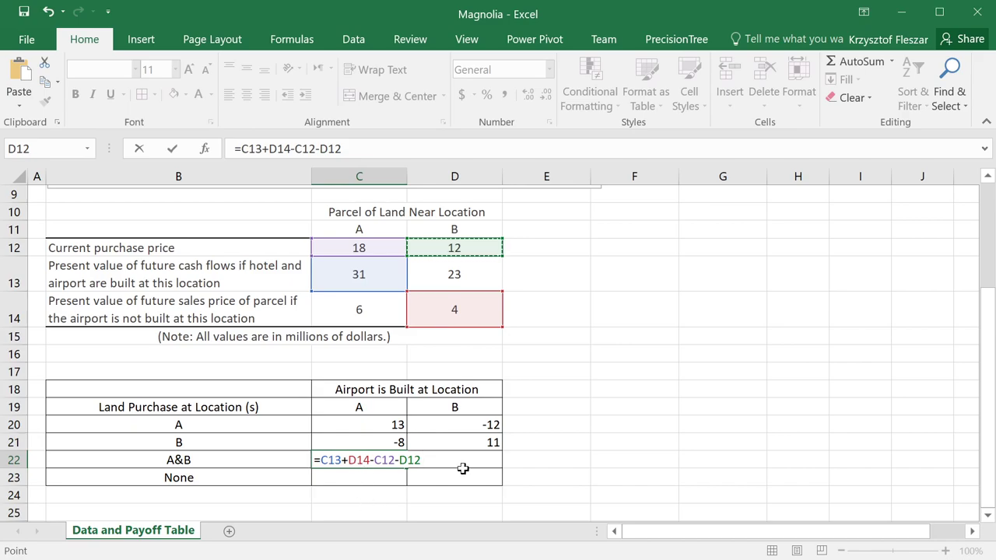
key("Return")
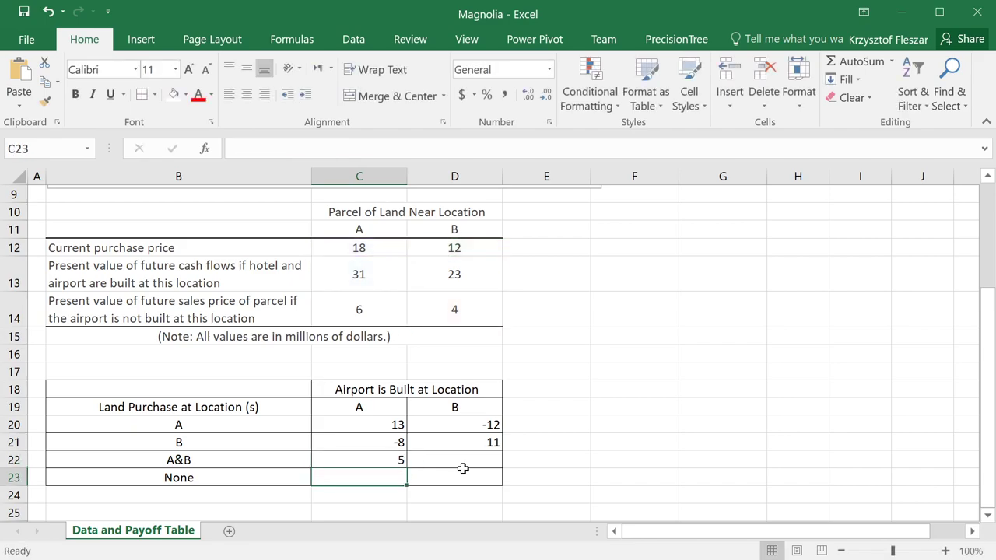
- Enter the payoff in D22 for buying both parcels with the airport at B as =D13+C14-C12-D12
key("Up")
left_click(463, 468)
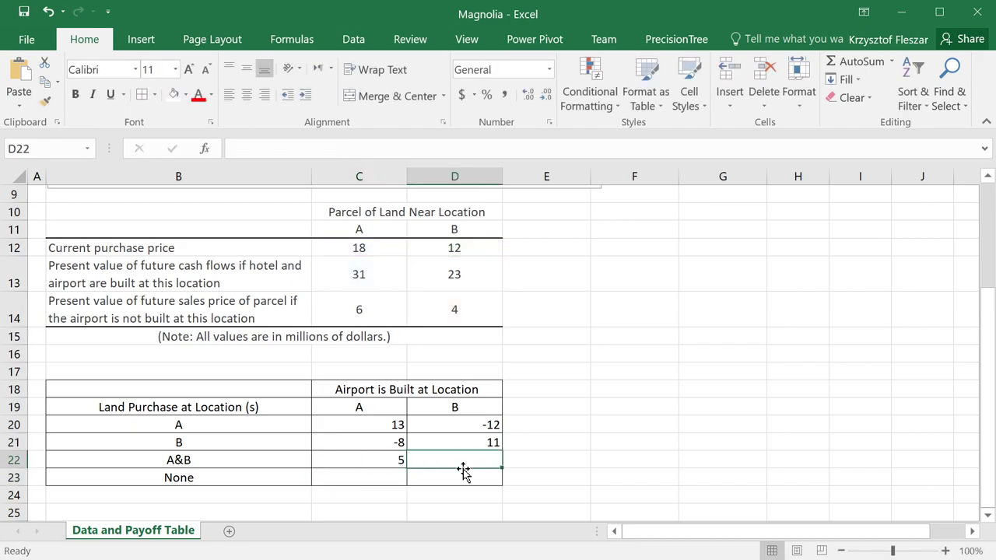
type("=")
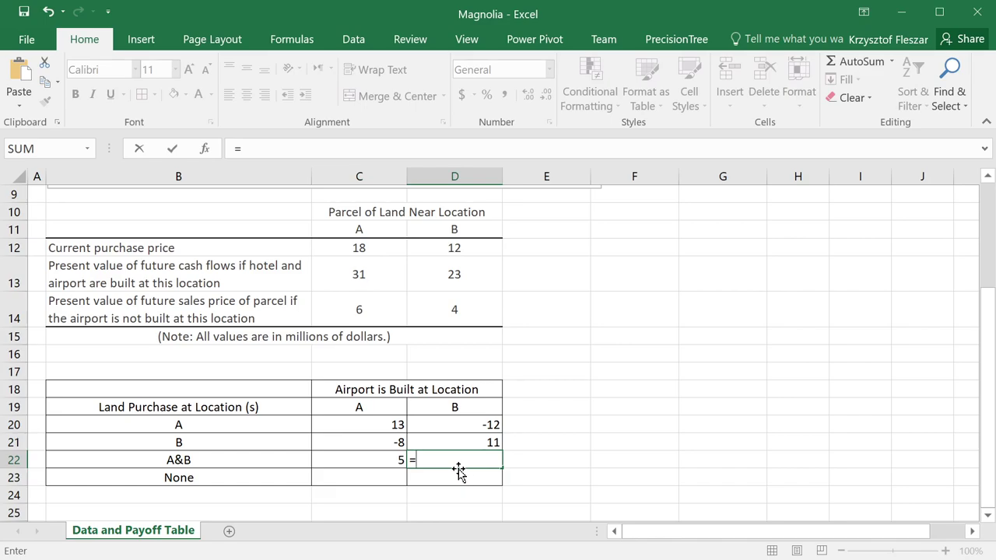
left_click(446, 276)
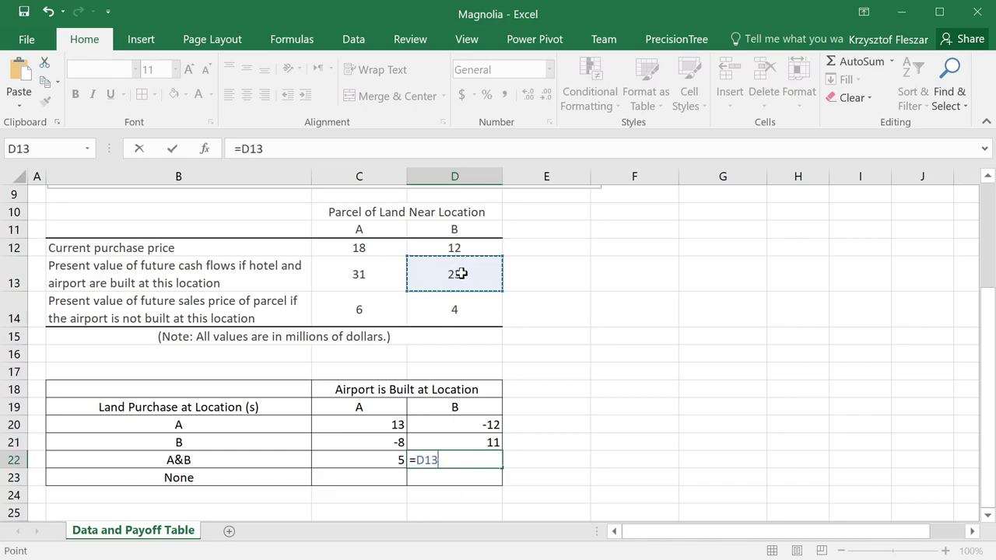
type("+")
left_click(389, 311)
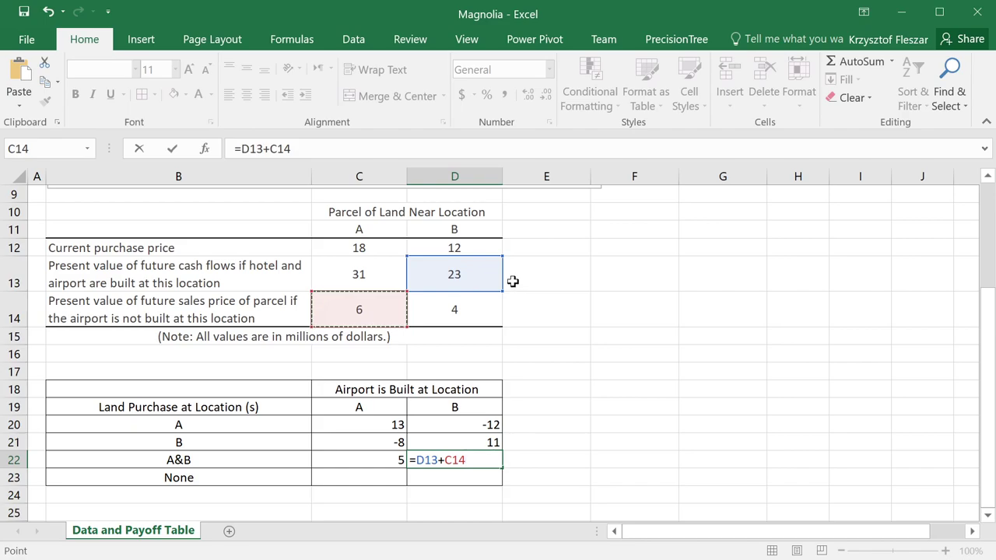
type("-")
left_click(354, 247)
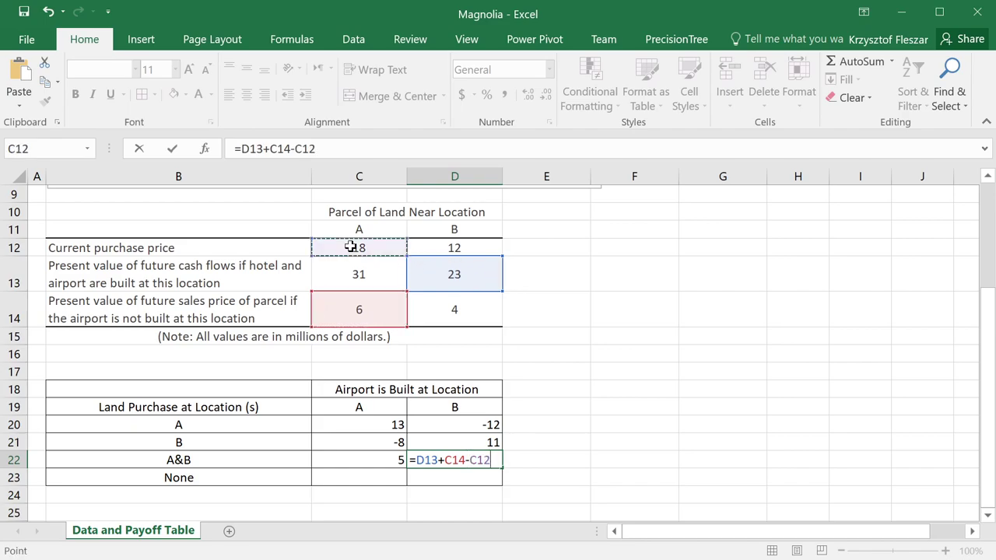
type("-")
left_click(475, 244)
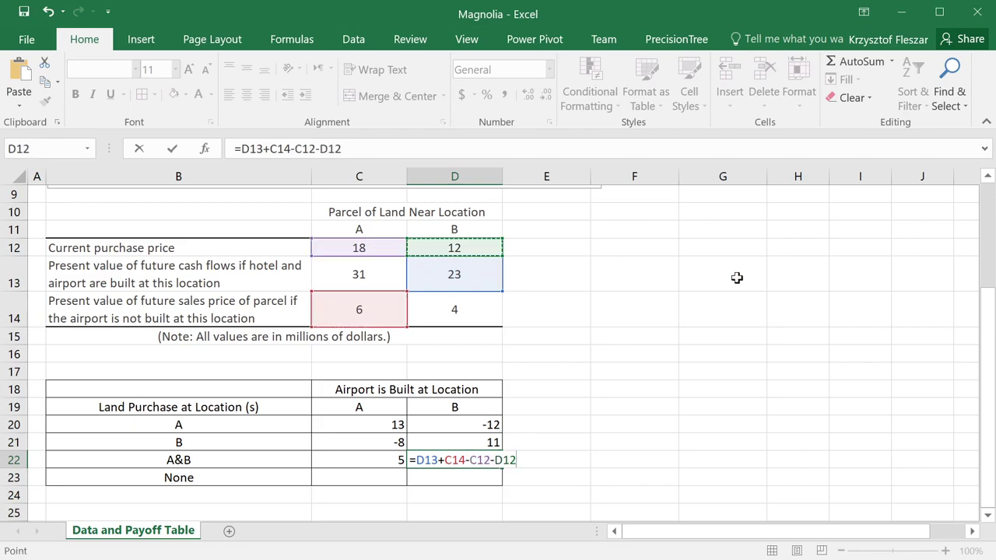
key("Return")
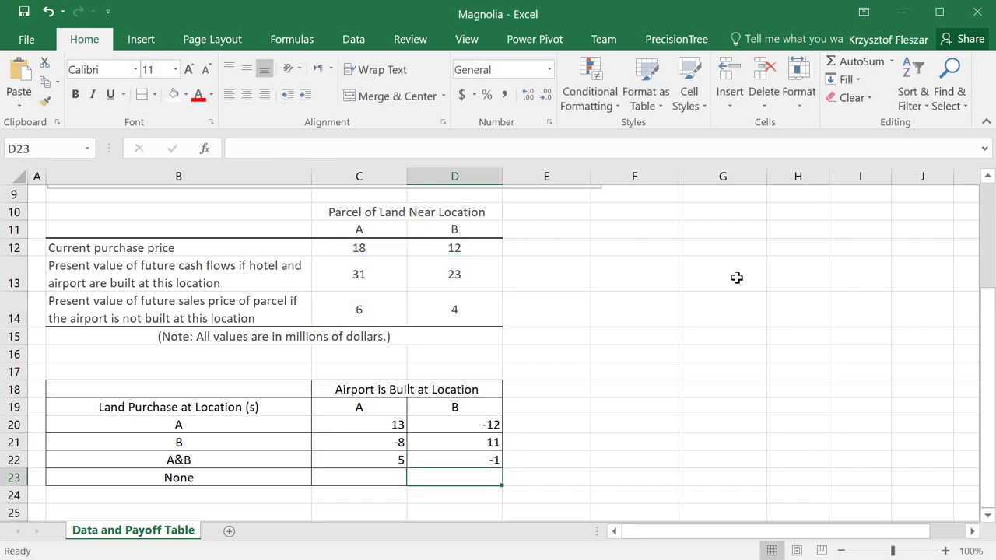
- Compare the payoff formulas in C22 and D22 for buying both parcels under each airport location
key("Up")
key("Left")
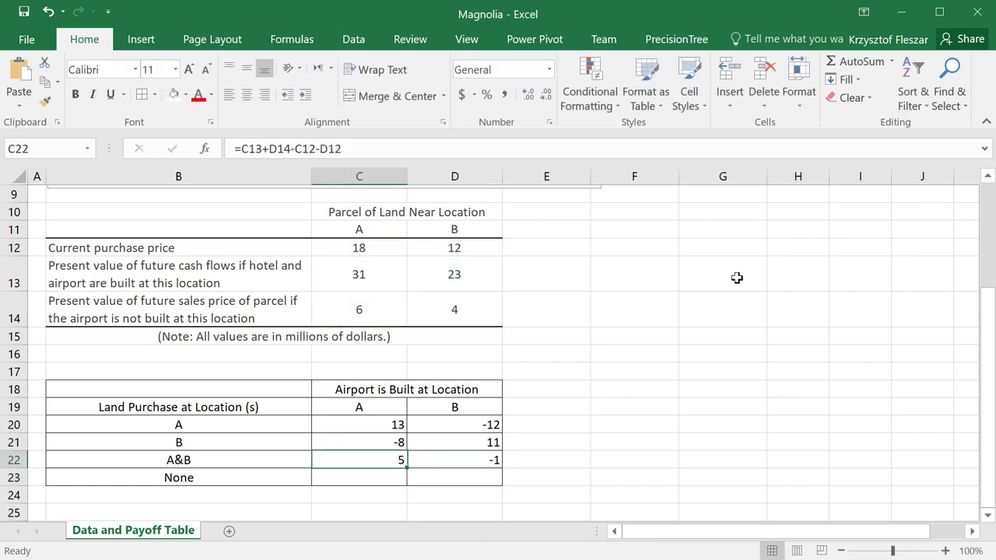
key("Right")
key("Left")
key("Right")
key("Left")
key("Down")
key("Up")
key("Up")
key("Down")
key("Down")
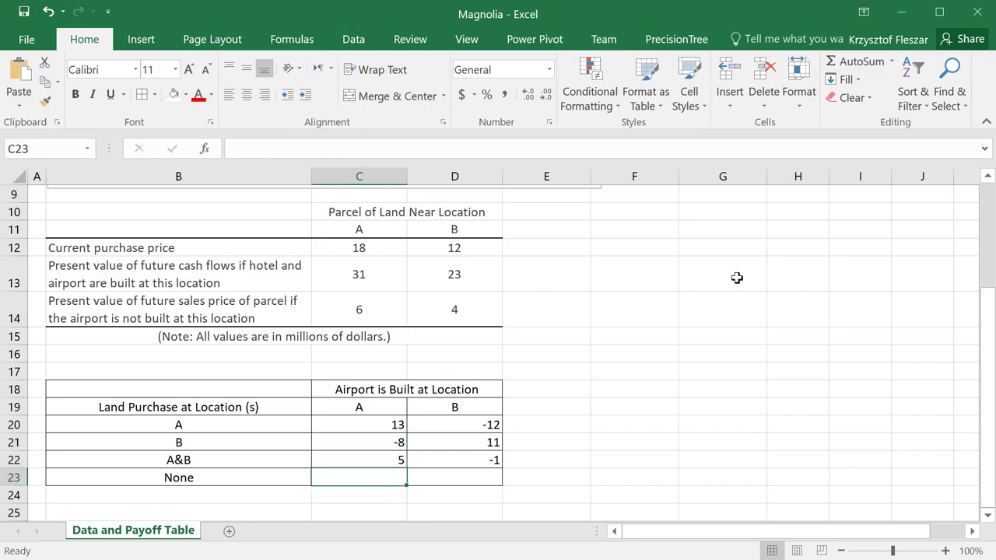
key("Up")
key("Right")
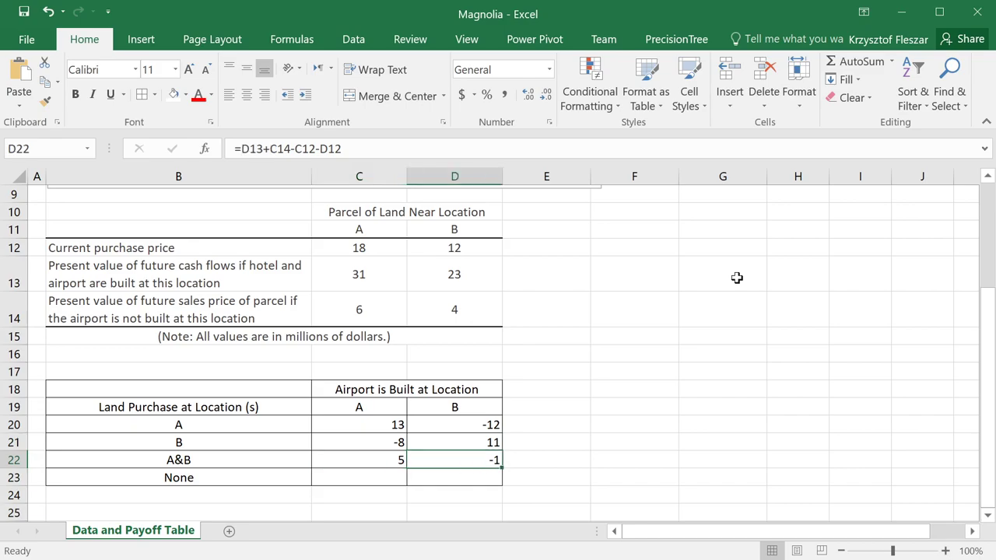
- Enter 0 as the payoff in C23 and D23 for purchasing no land
key("Down")
key("Left")
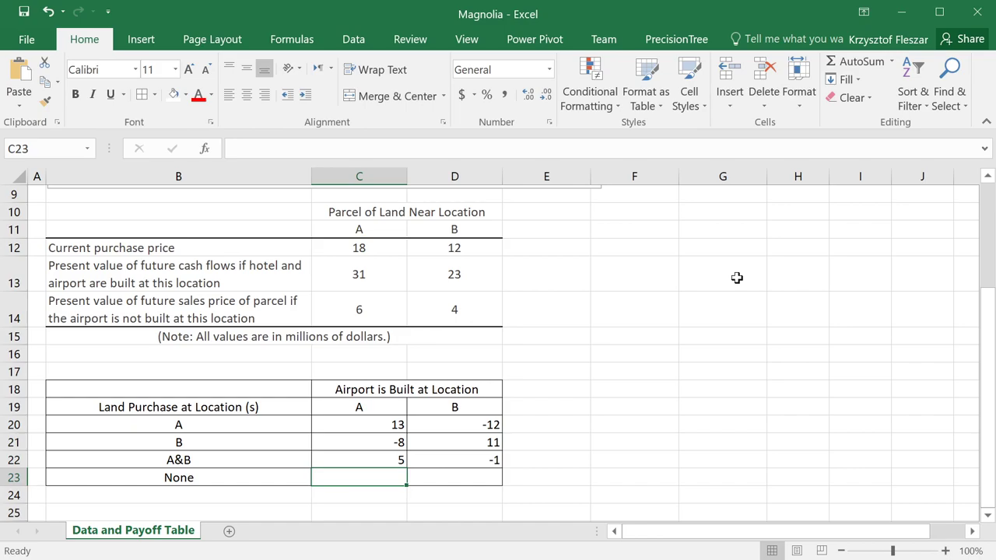
type("0")
key("Tab")
type("0")
key("ctrl+Return")
- Center the payoff values in C20:D23 horizontally
key("shift+Up")
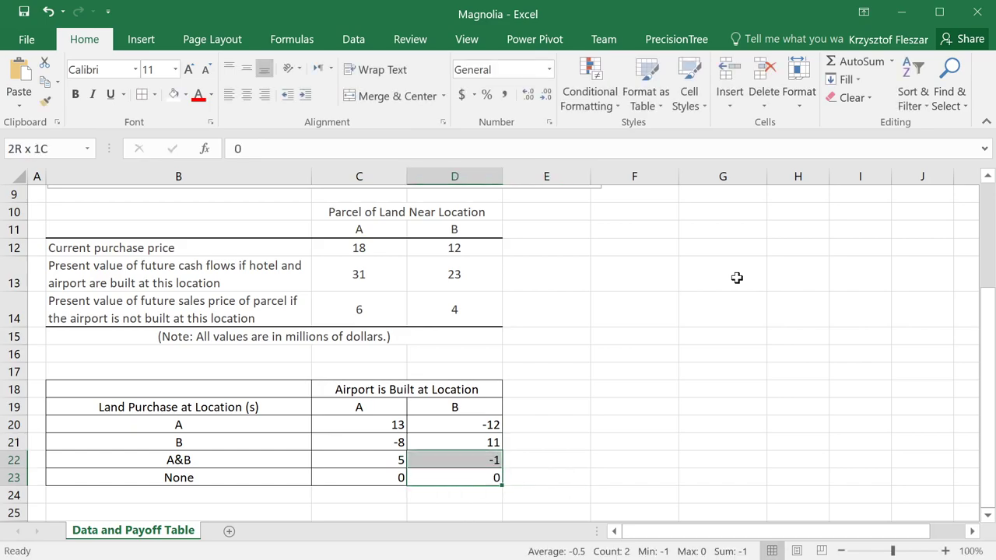
key("shift+Up")
key("shift+Up")
key("shift+Left")
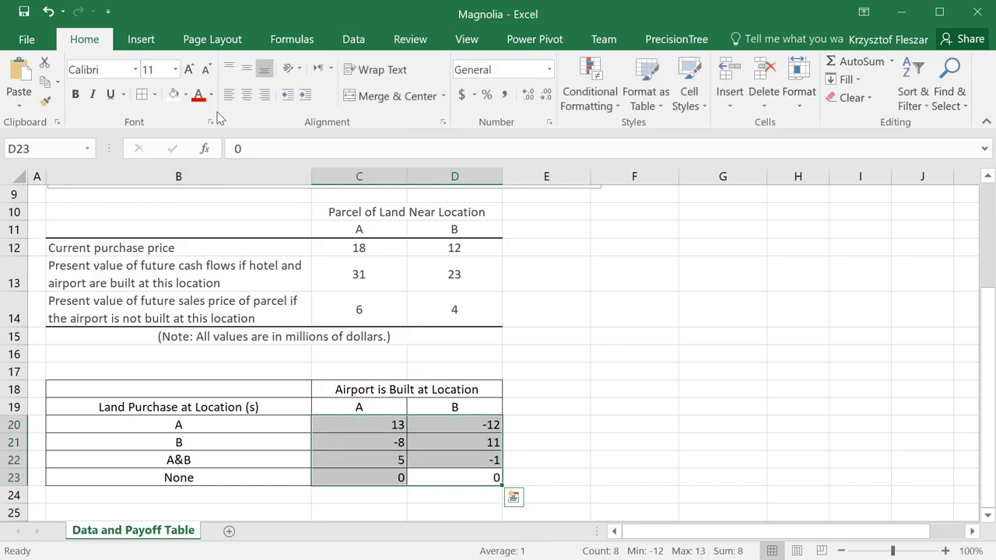
left_click(246, 94)
left_click(467, 407)
left_click(543, 407)
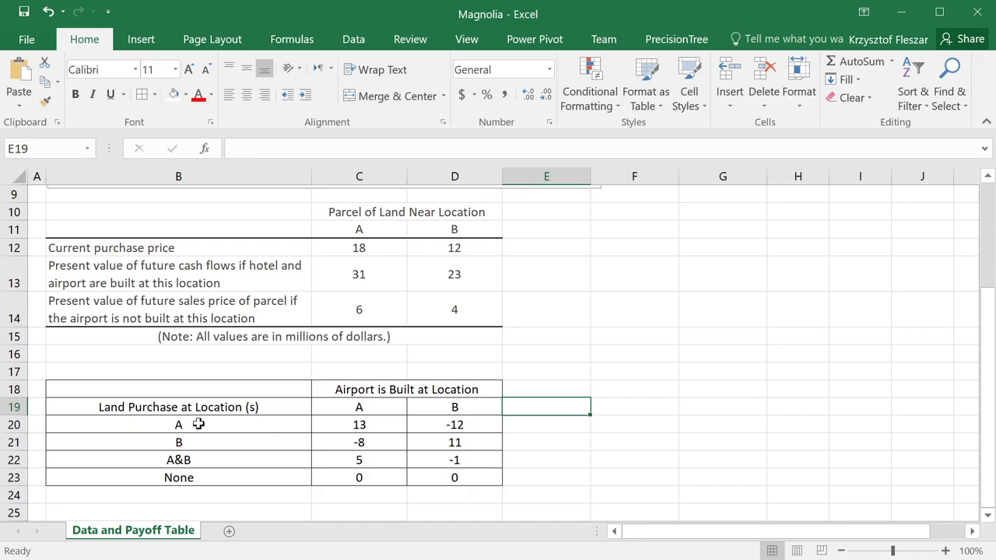
- Examine the purchase alternatives in B20:B23, the airport locations in C19:D19 and the payoffs for airport location A
left_click_drag(191, 421, 187, 496)
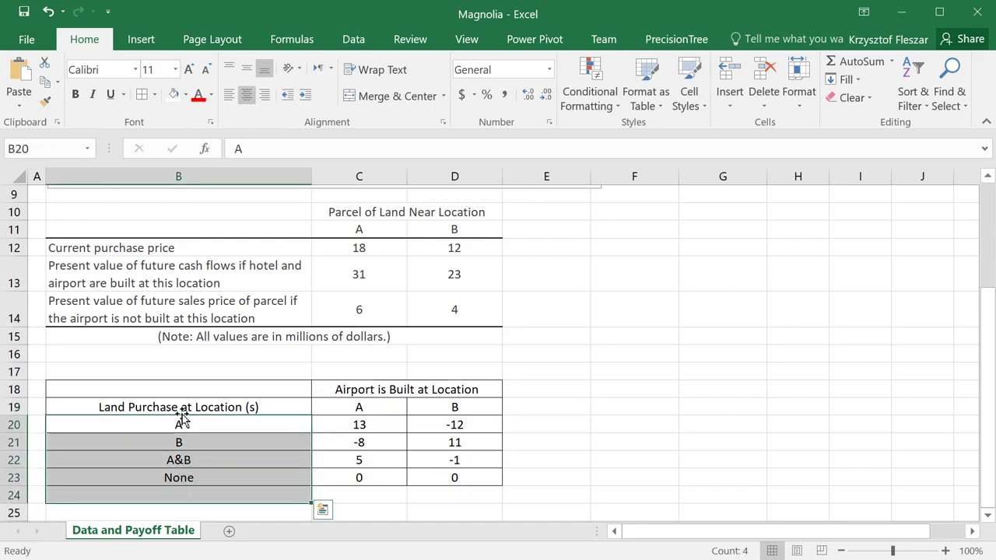
left_click_drag(178, 421, 179, 477)
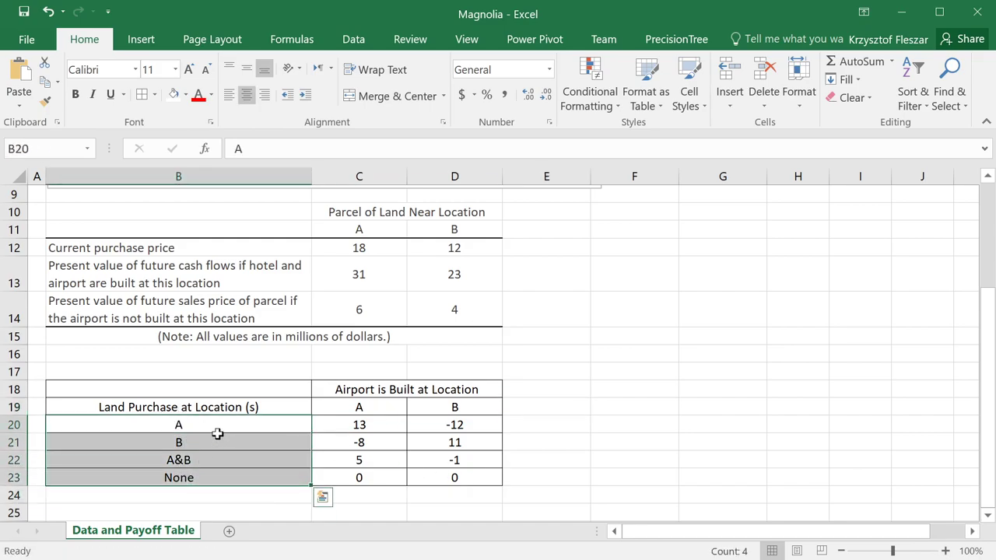
left_click(207, 425)
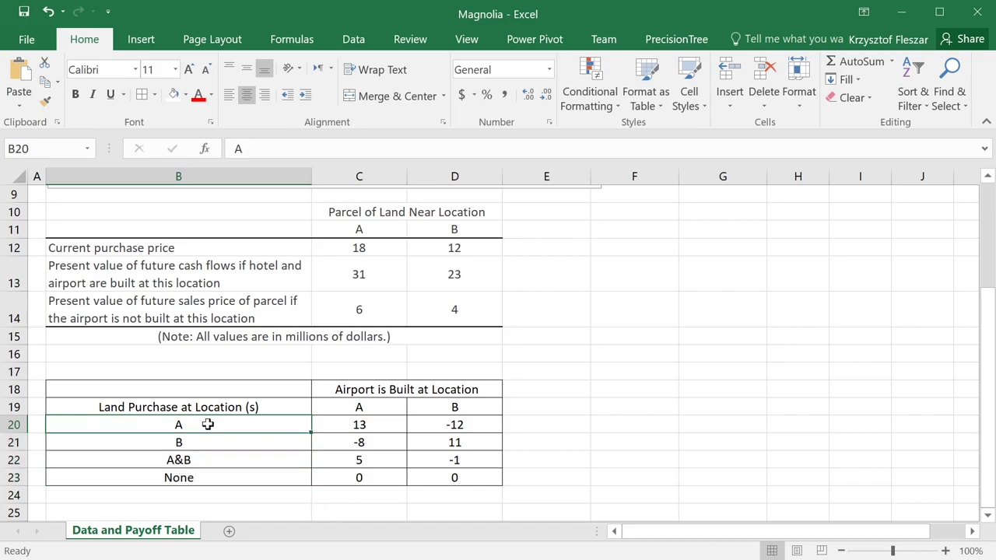
left_click(208, 442)
left_click(209, 461)
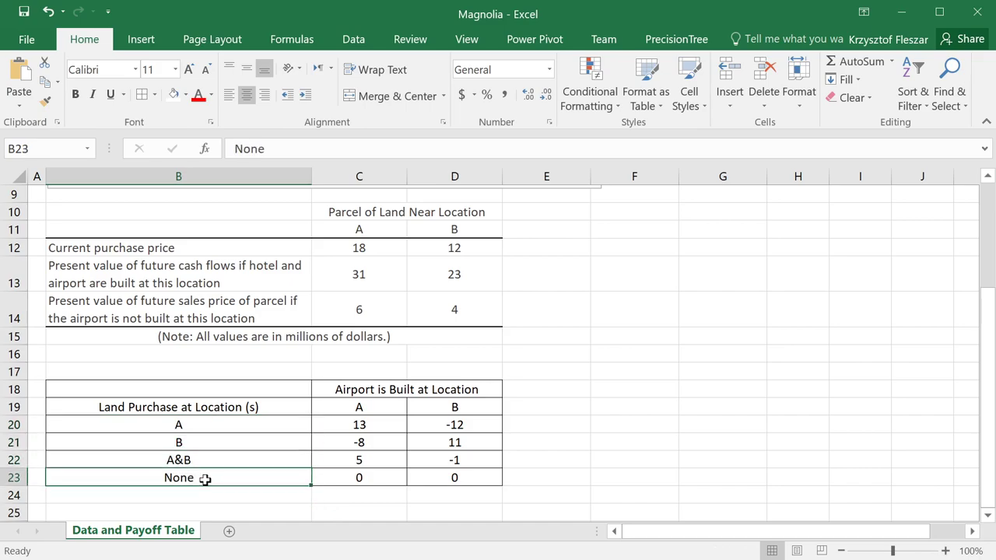
left_click(206, 479)
left_click_drag(365, 404, 438, 407)
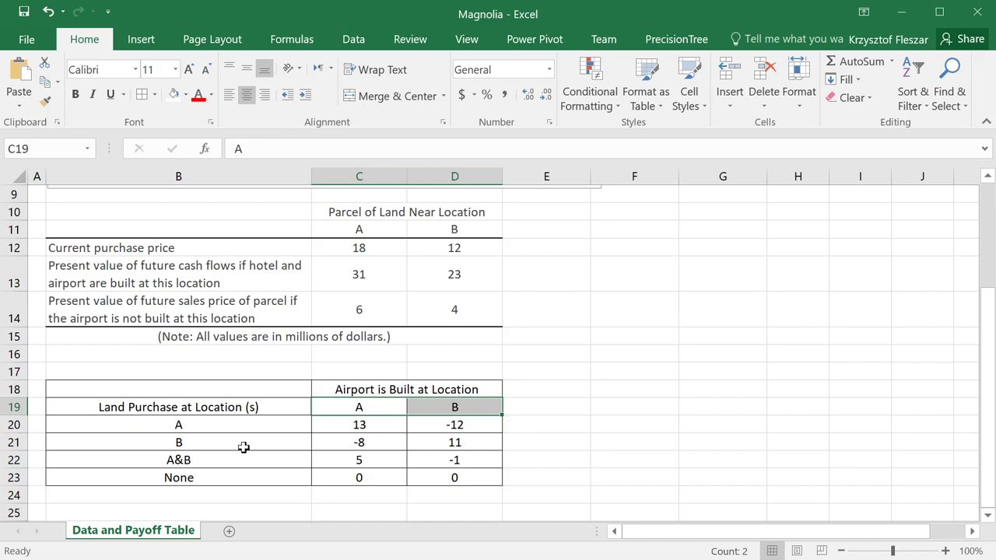
left_click(373, 409)
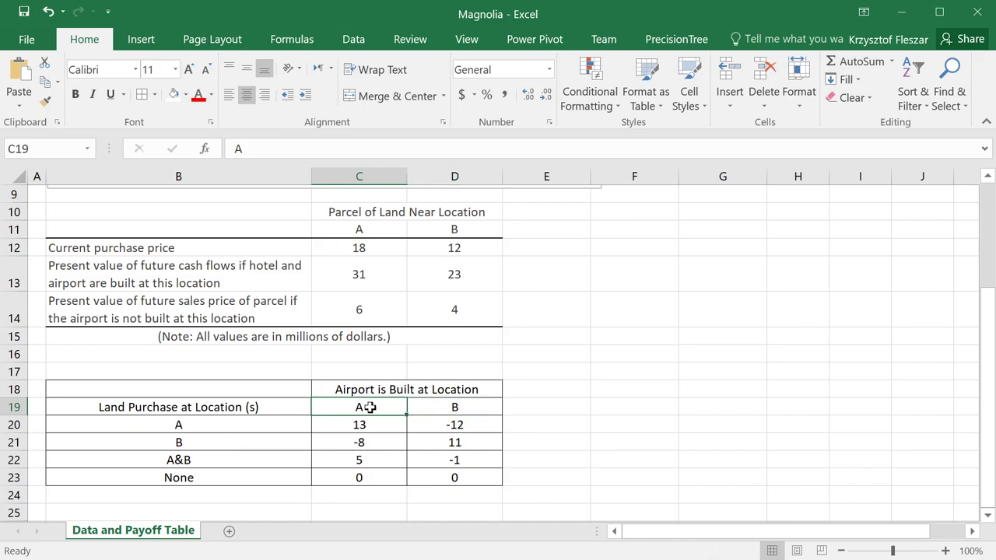
left_click_drag(370, 407, 363, 474)
left_click(207, 442)
left_click(354, 442)
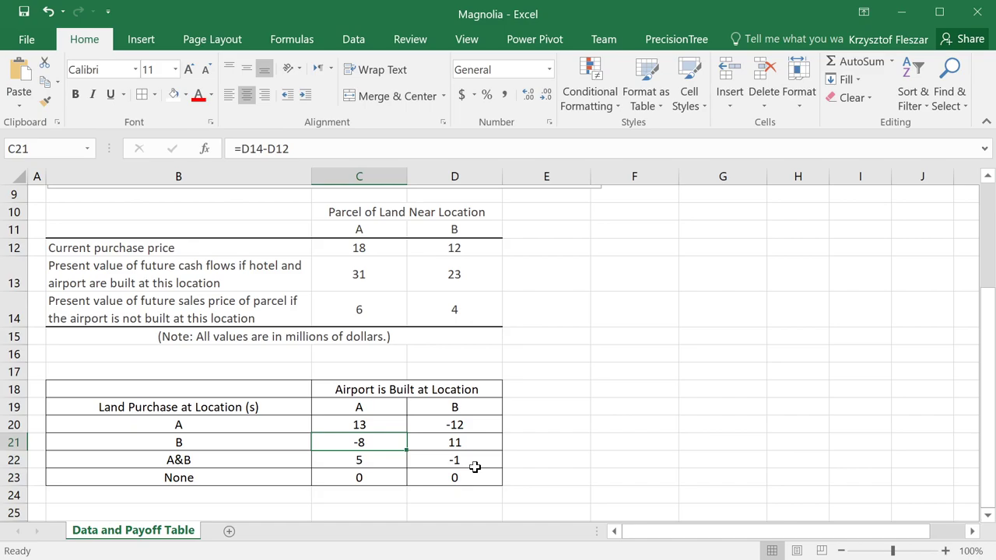
- Add the title "Payoff table" in B17 above the table
left_click(187, 366)
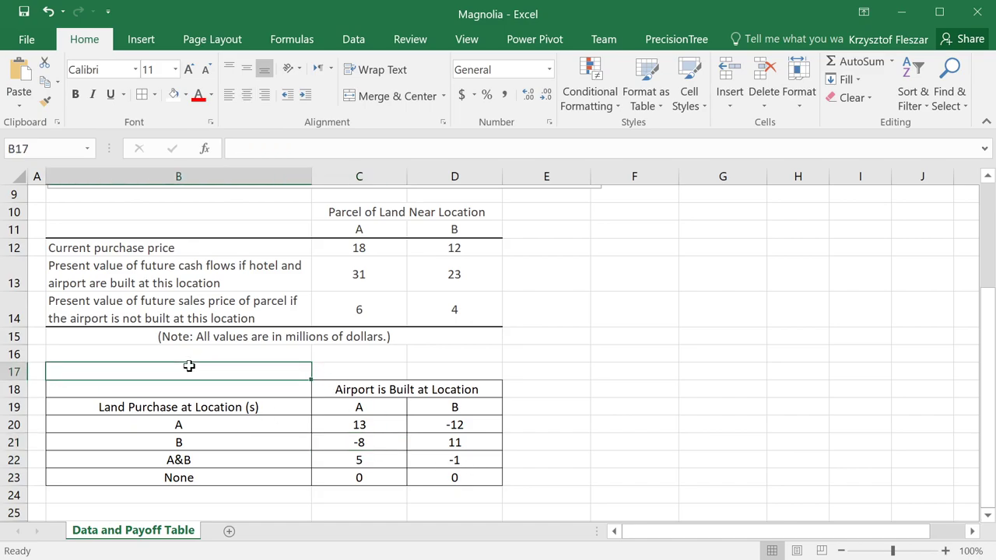
type("Payoff ")
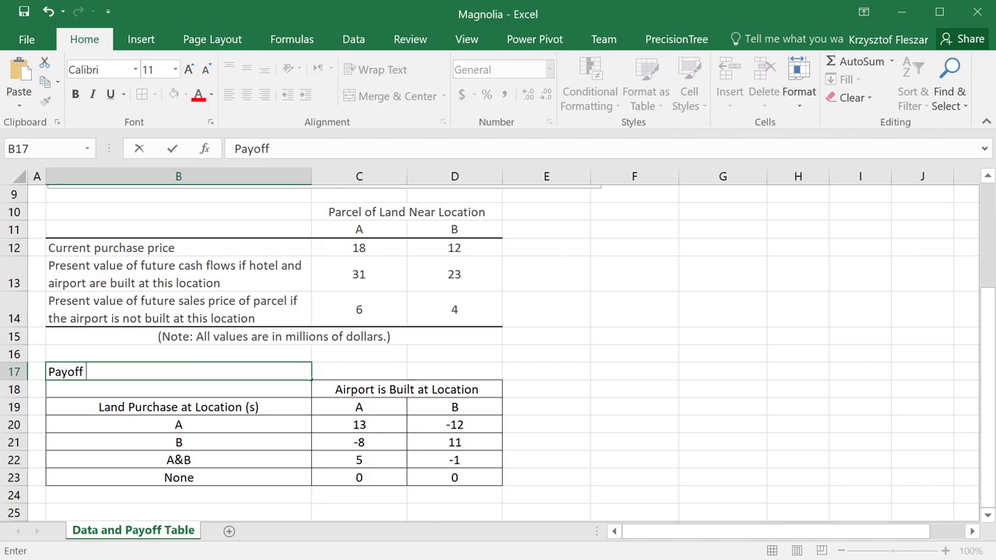
type("table")
key("Return")
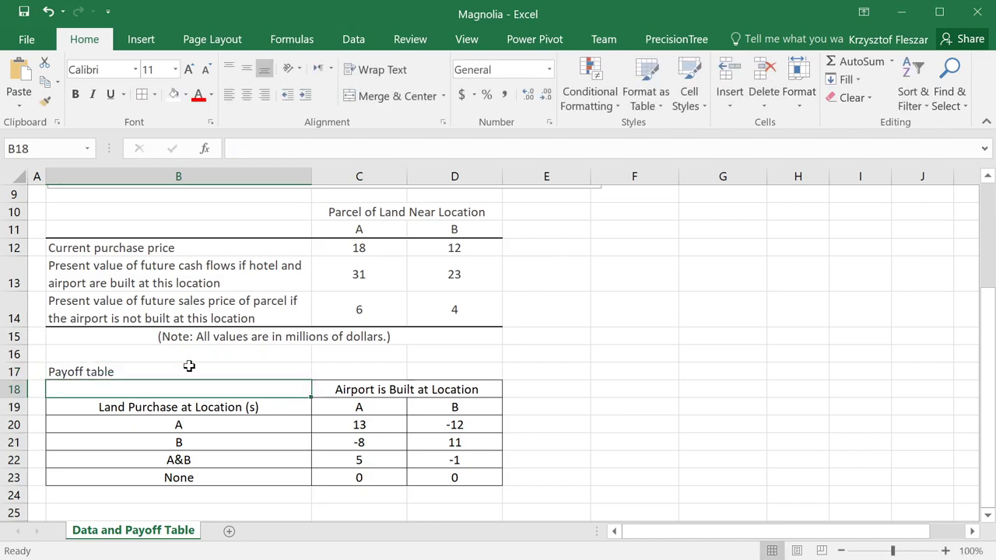
- Select the payoff values in C20:D23 for inspection
mouse_move(346, 425)
left_mouse_down()
mouse_move(454, 462)
mouse_move(452, 476)
mouse_move(365, 421)
left_mouse_up()
left_click(374, 424)
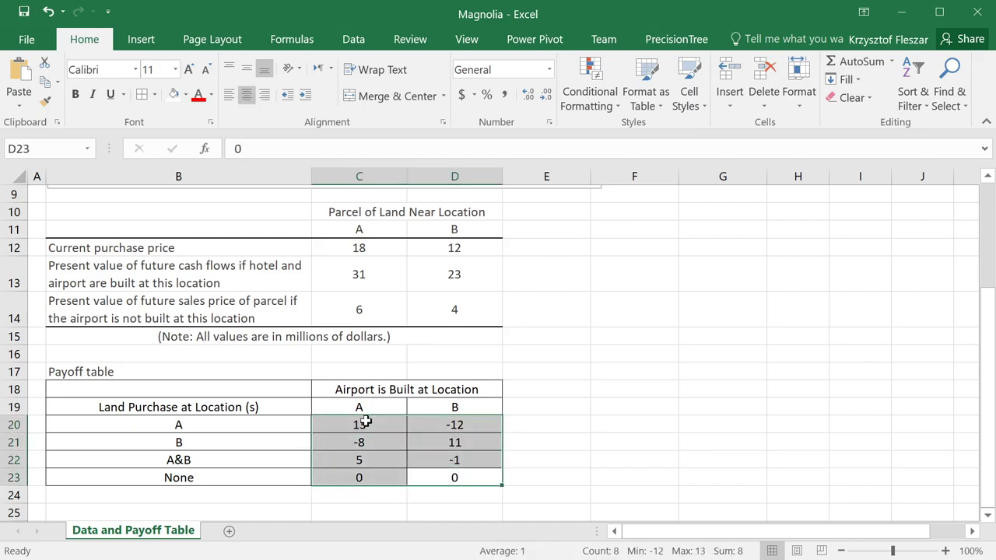